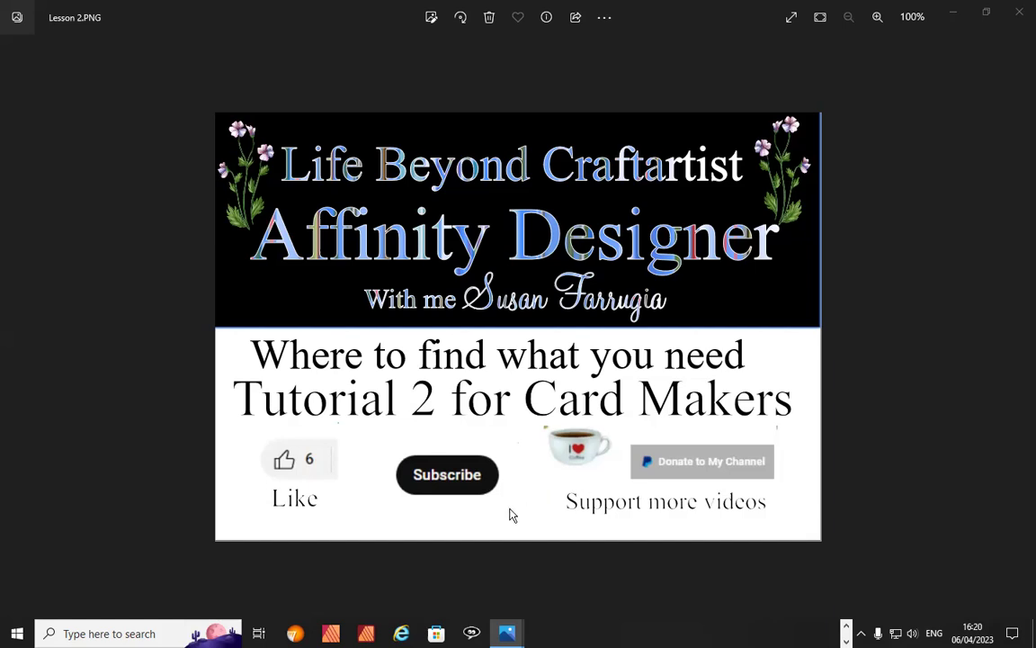
Switch from the Photos viewer to the empty Affinity Designer workspace using its taskbar icon.
{"action": "left_click", "coordinate": [845, 627]}
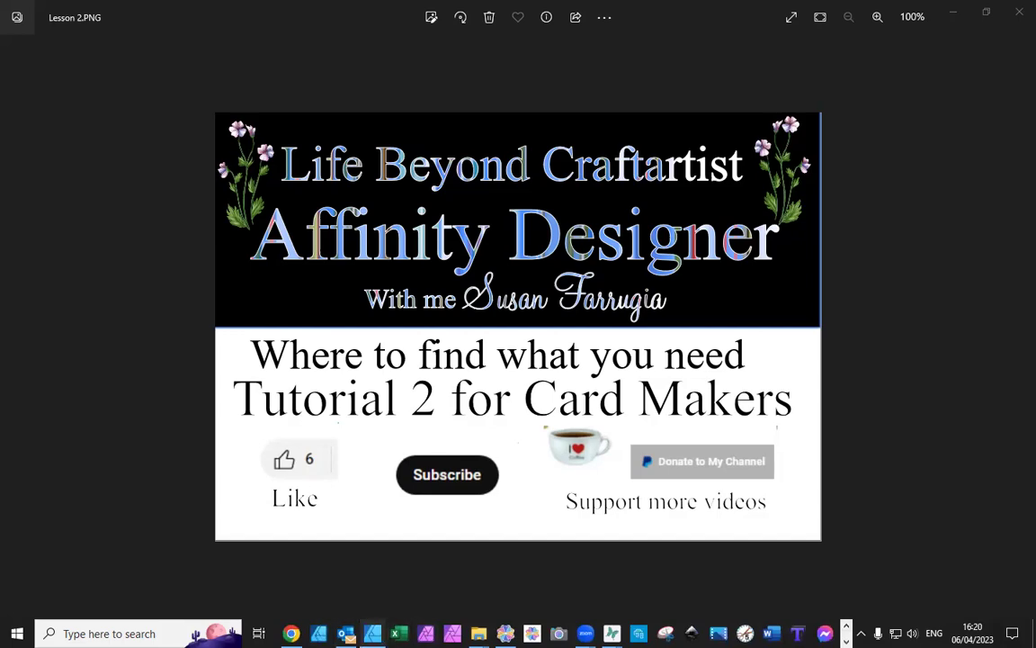
{"action": "left_click", "coordinate": [372, 633]}
{"action": "mouse_move", "coordinate": [345, 633]}
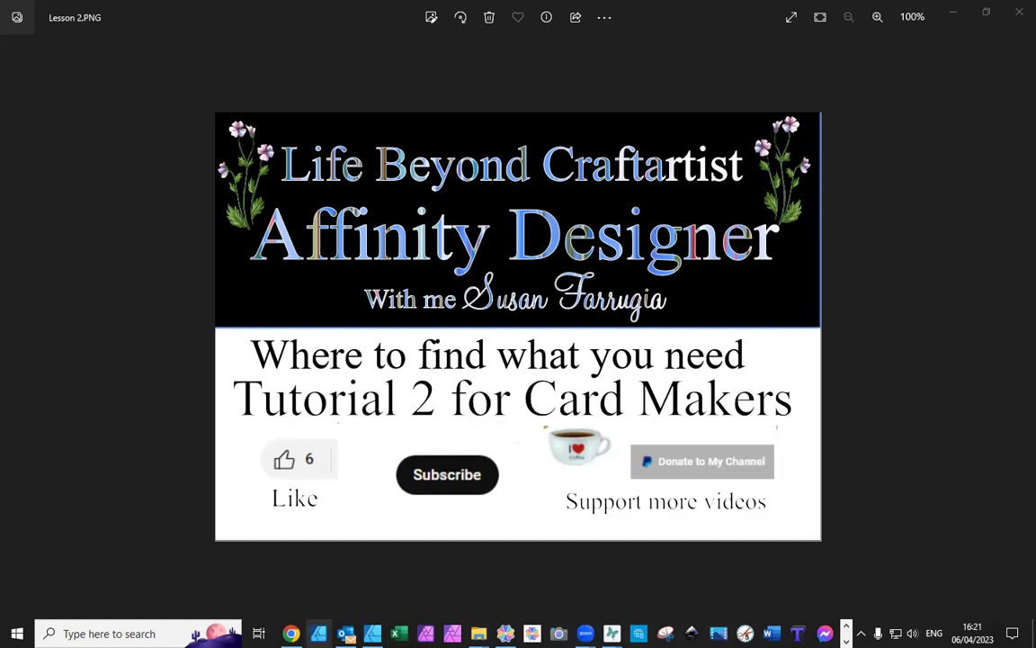
{"action": "mouse_move", "coordinate": [373, 633]}
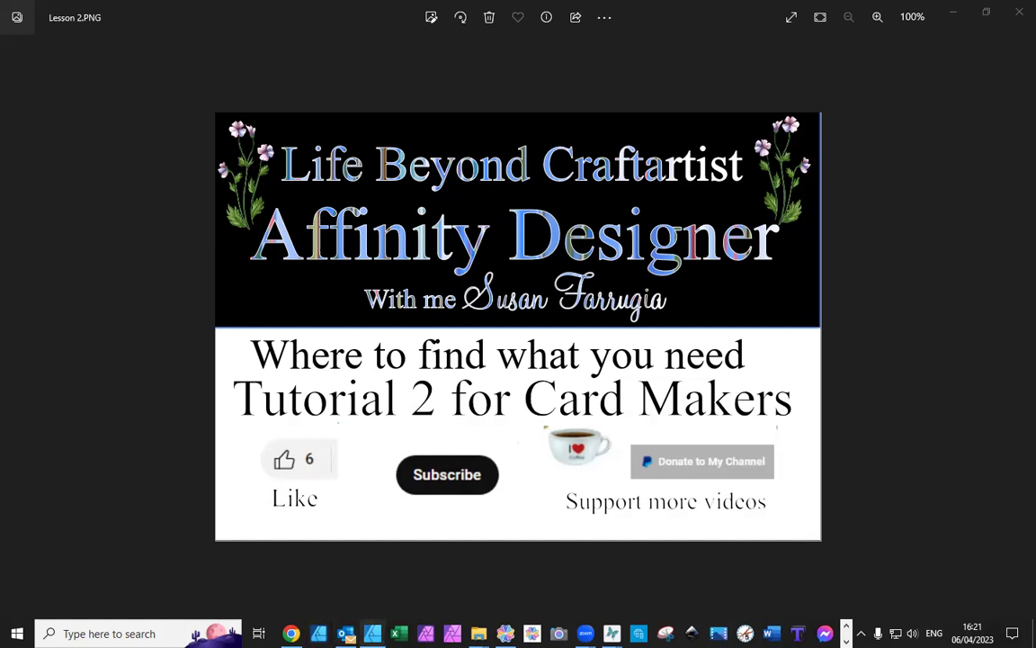
{"action": "left_click", "coordinate": [372, 633]}
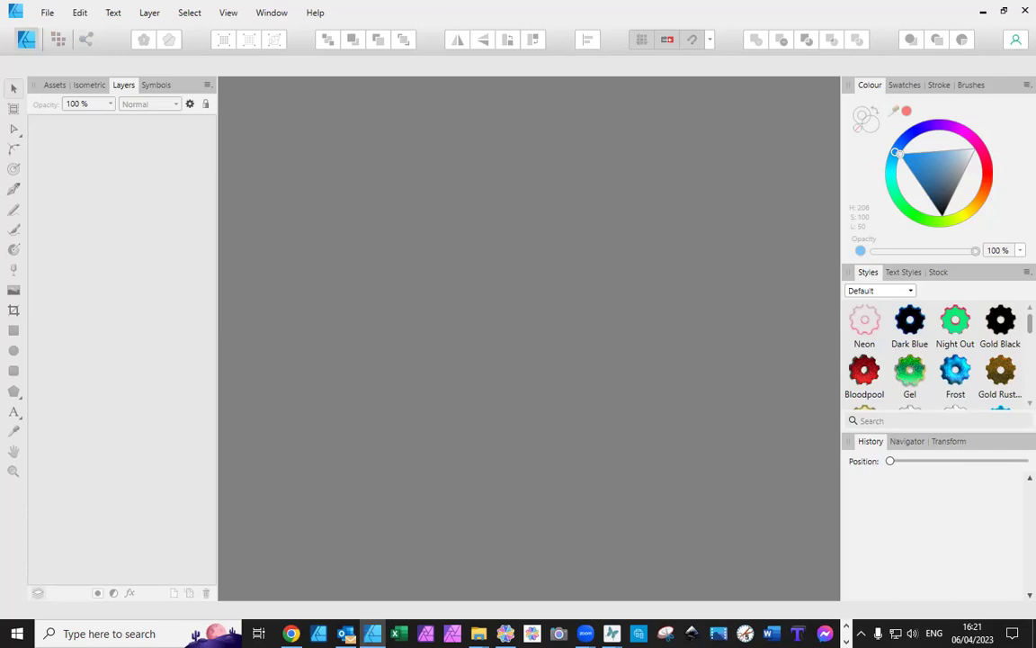
Dismiss the New dialog's A4 landscape preset, then create a blank 297 × 210 mm document with Ctrl+N.
{"action": "mouse_move", "coordinate": [368, 635]}
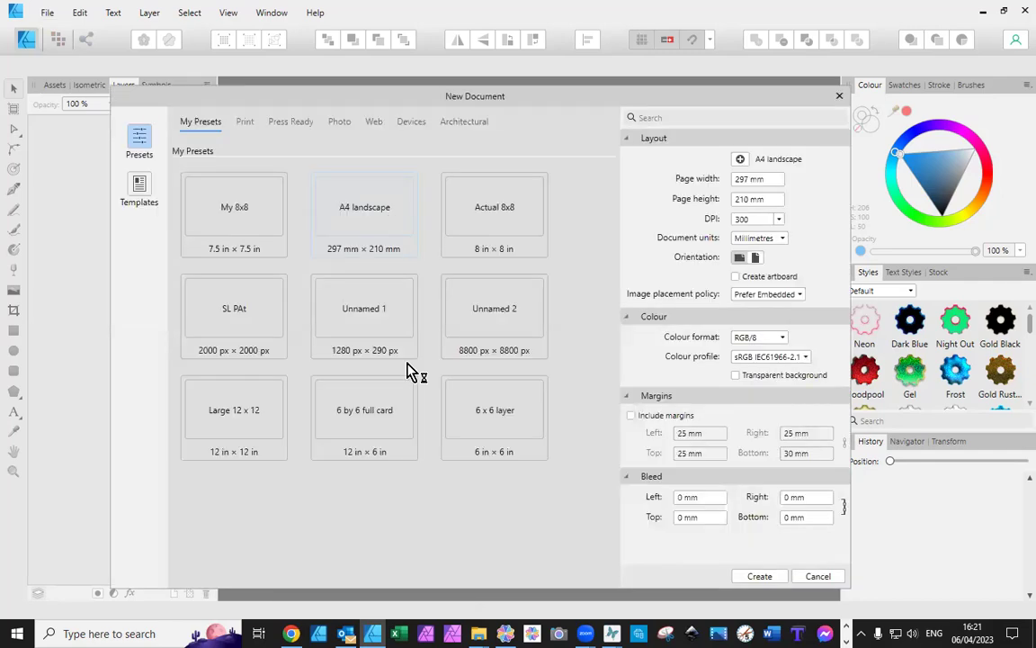
{"action": "key", "text": "Escape"}
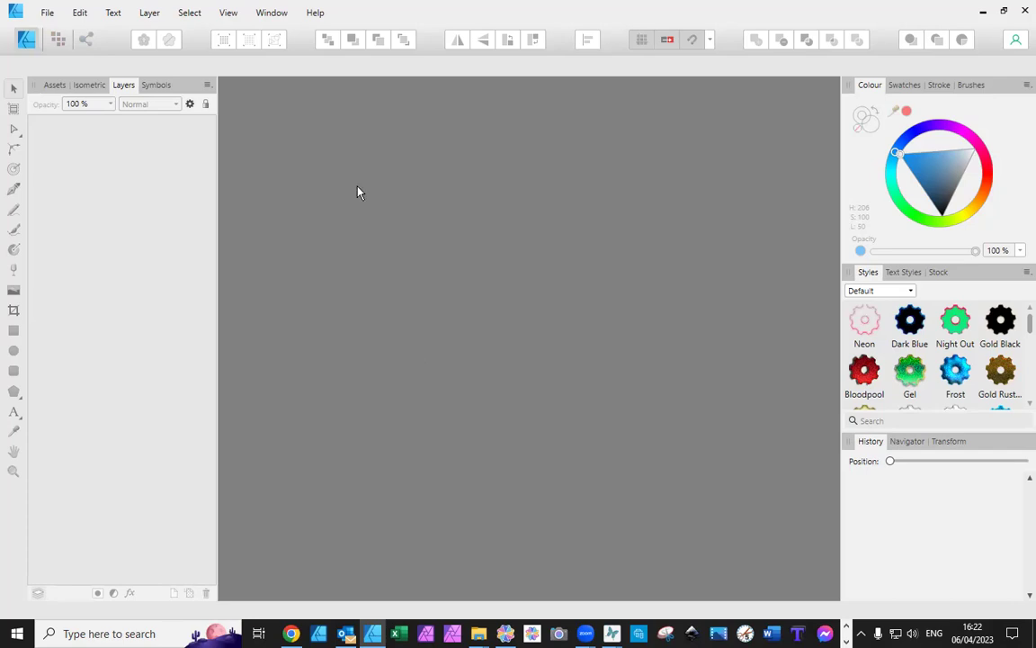
{"action": "key", "text": "ctrl+n"}
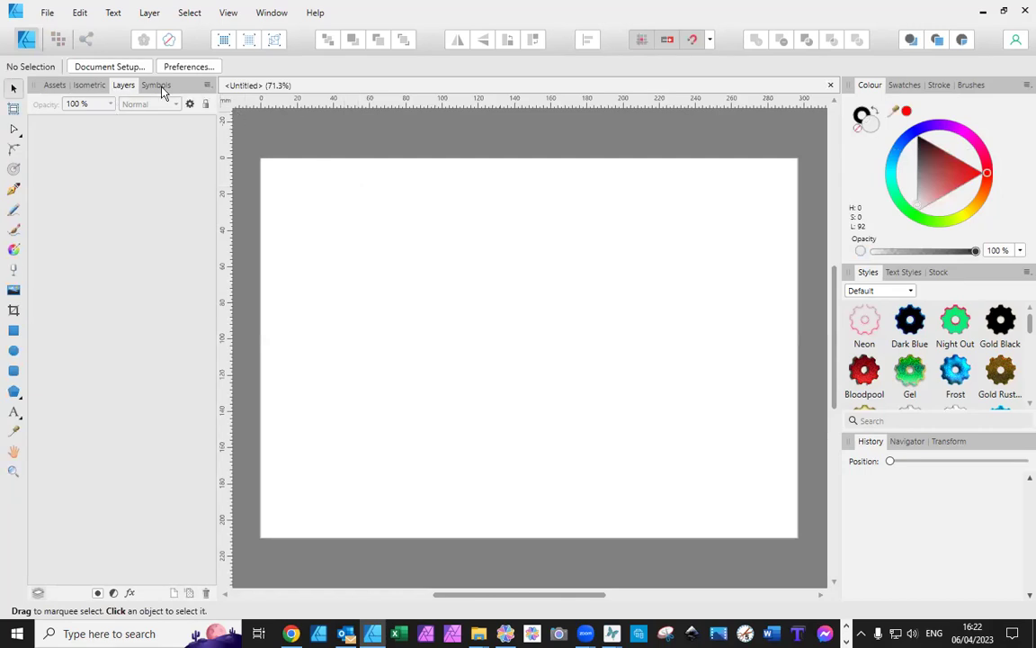
Toggle the studio panels off and on, close the Assets/Layers/Symbols panel, and recentre the page.
{"action": "key", "text": "ctrl+shift+alt+l"}
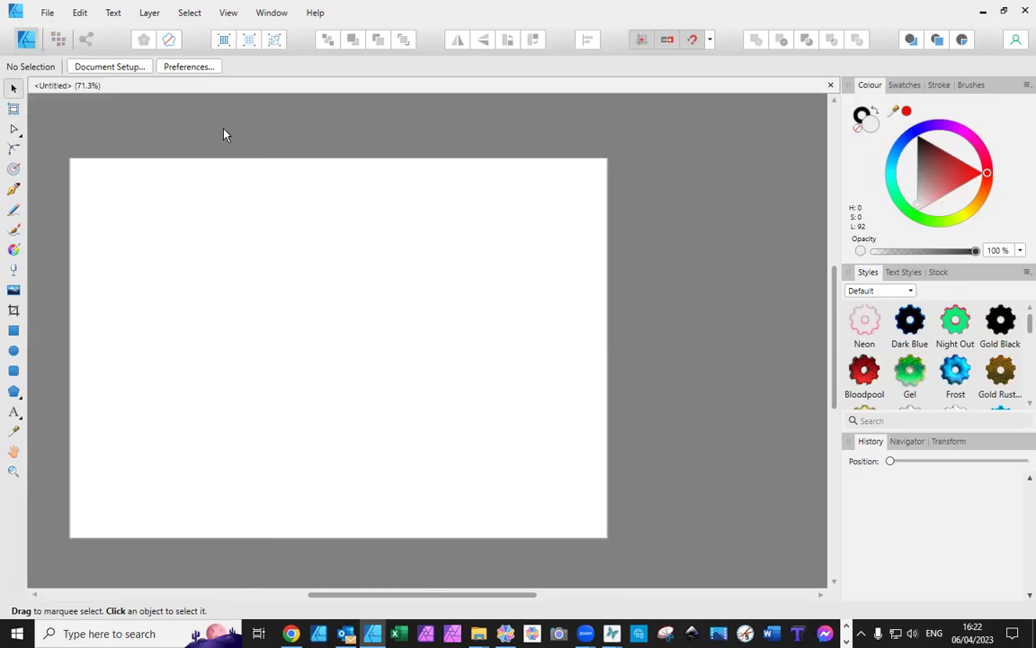
{"action": "key", "text": "ctrl+shift+alt+l"}
{"action": "left_click", "coordinate": [255, 132]}
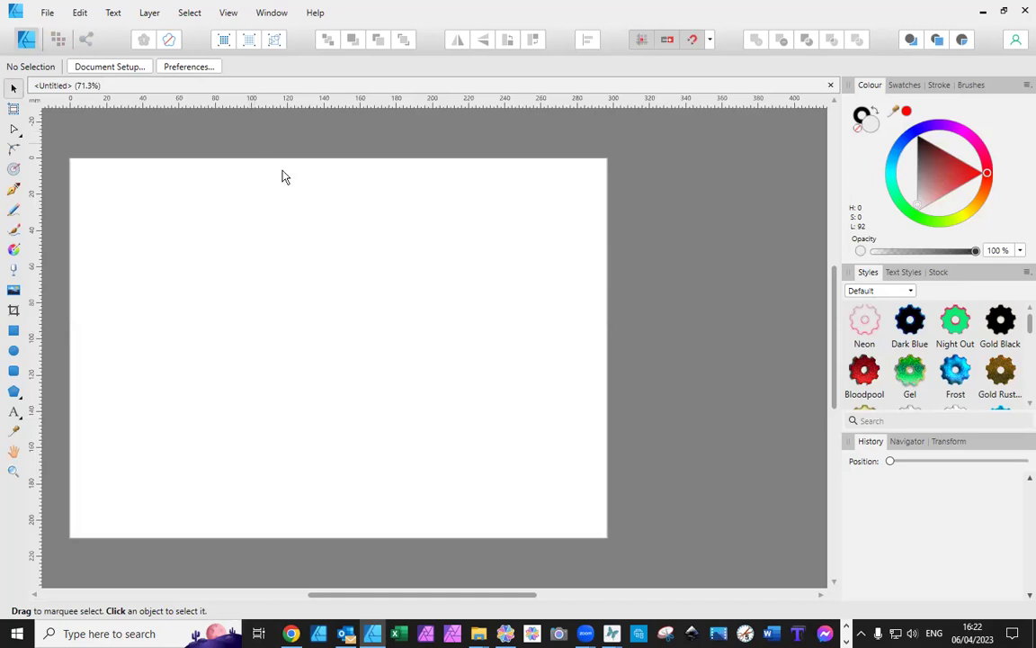
{"action": "scroll", "coordinate": [482, 598], "scroll_direction": "left", "scroll_amount": 3}
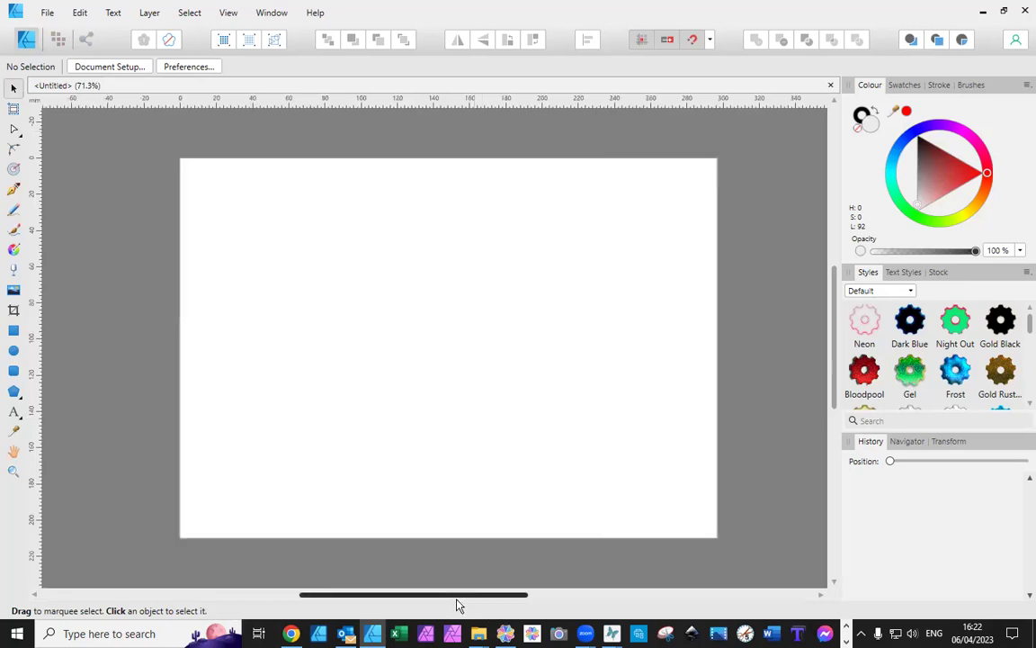
{"action": "scroll", "coordinate": [474, 604], "scroll_direction": "left", "scroll_amount": 1}
{"action": "scroll", "coordinate": [400, 41], "scroll_direction": "right", "scroll_amount": 1}
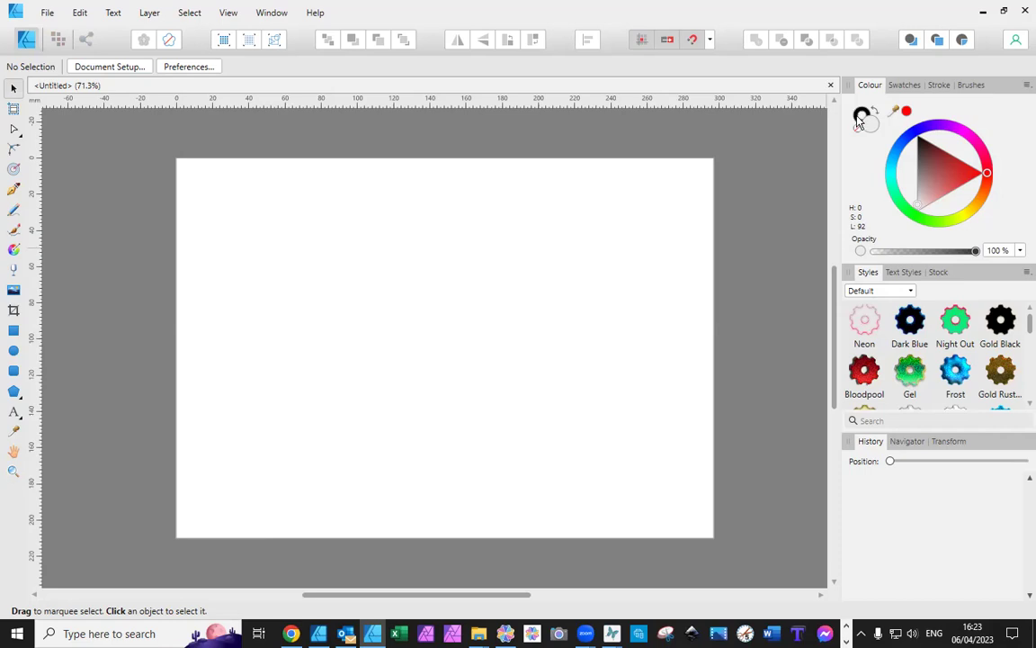
Make the stroke colour blue-violet and the fill red, then view the CF Lessons swatches and stroke settings.
{"action": "left_click", "coordinate": [869, 126]}
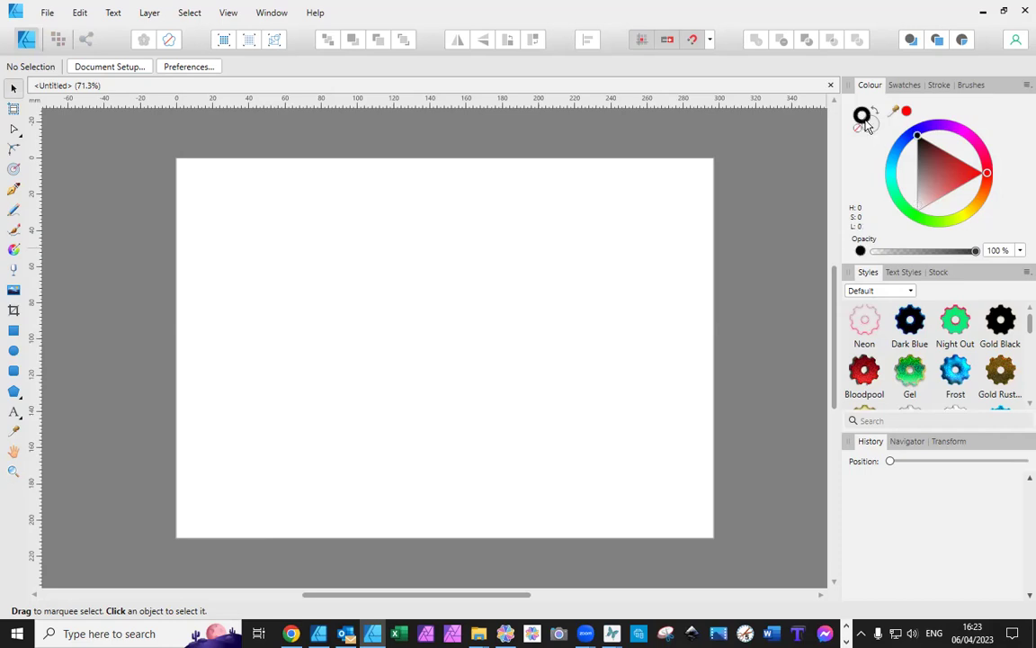
{"action": "left_click", "coordinate": [930, 130]}
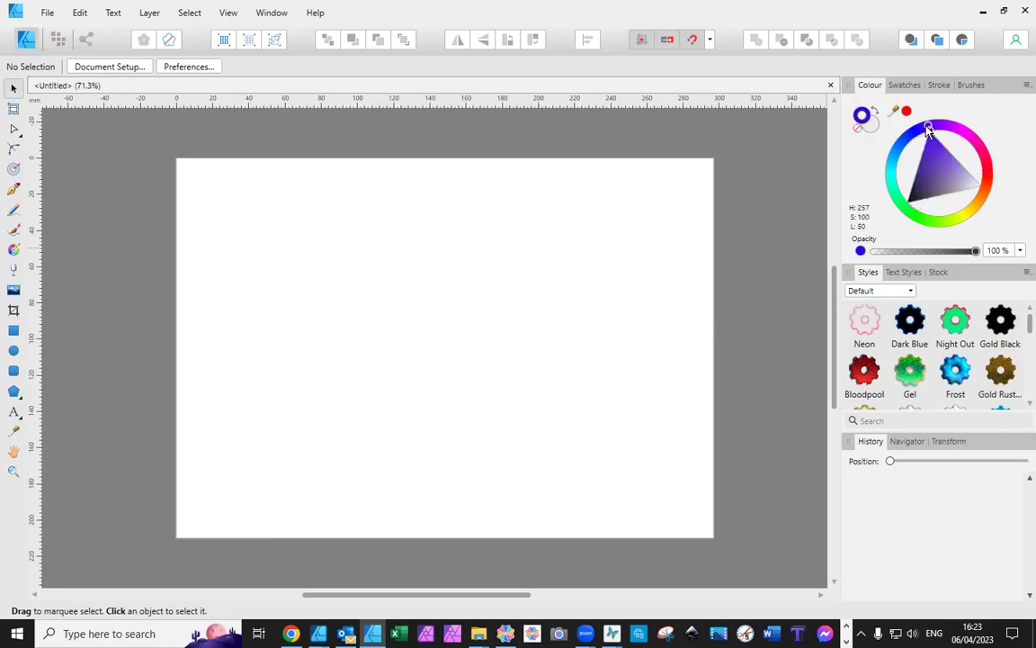
{"action": "left_click", "coordinate": [869, 128]}
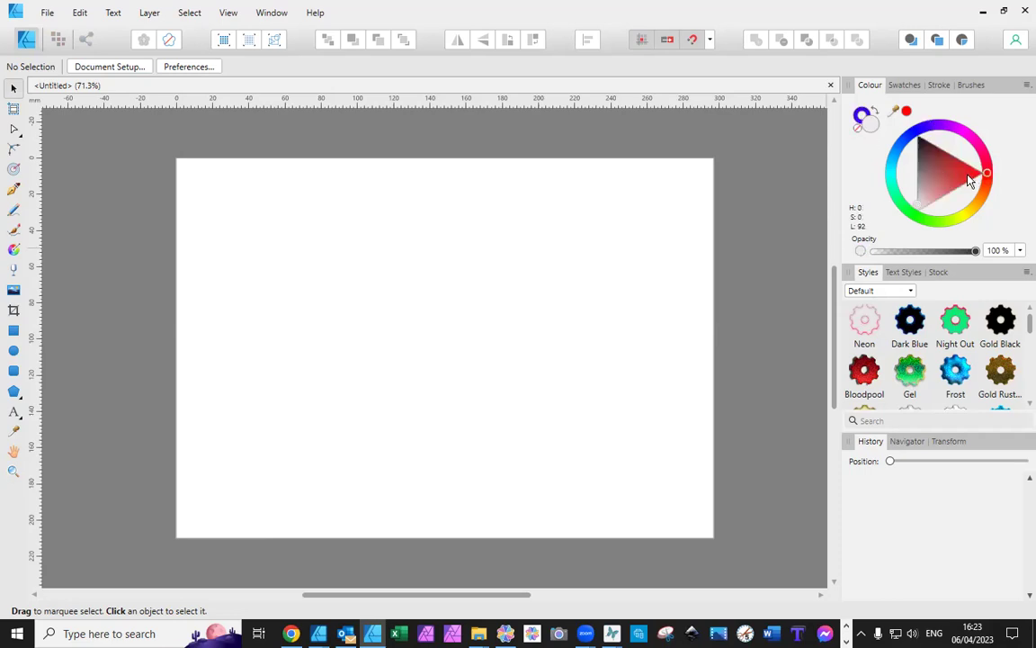
{"action": "left_click", "coordinate": [967, 177]}
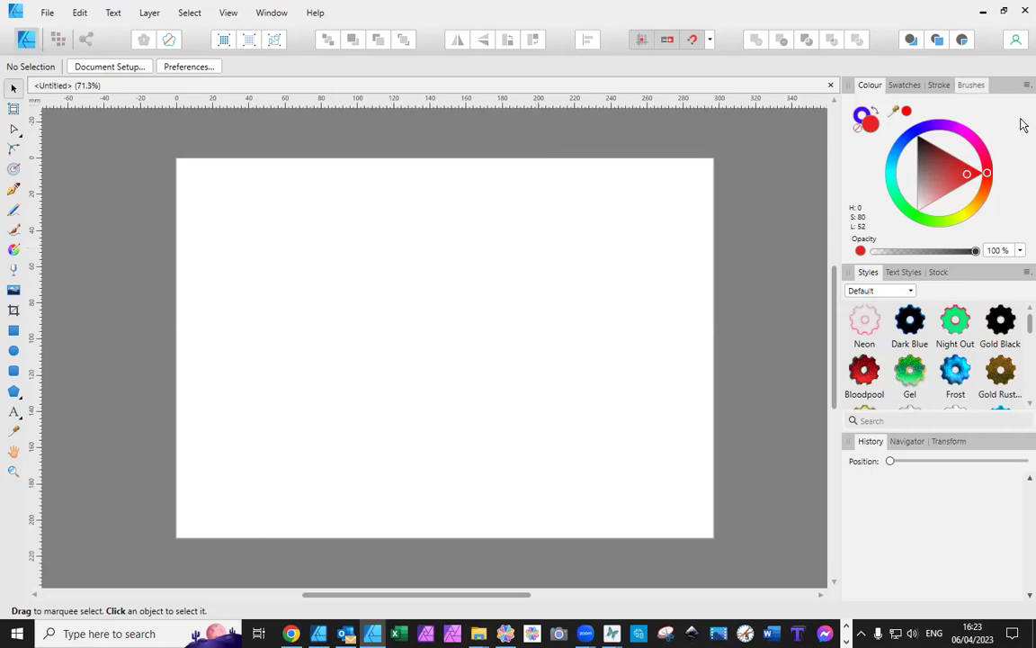
{"action": "left_click", "coordinate": [905, 86]}
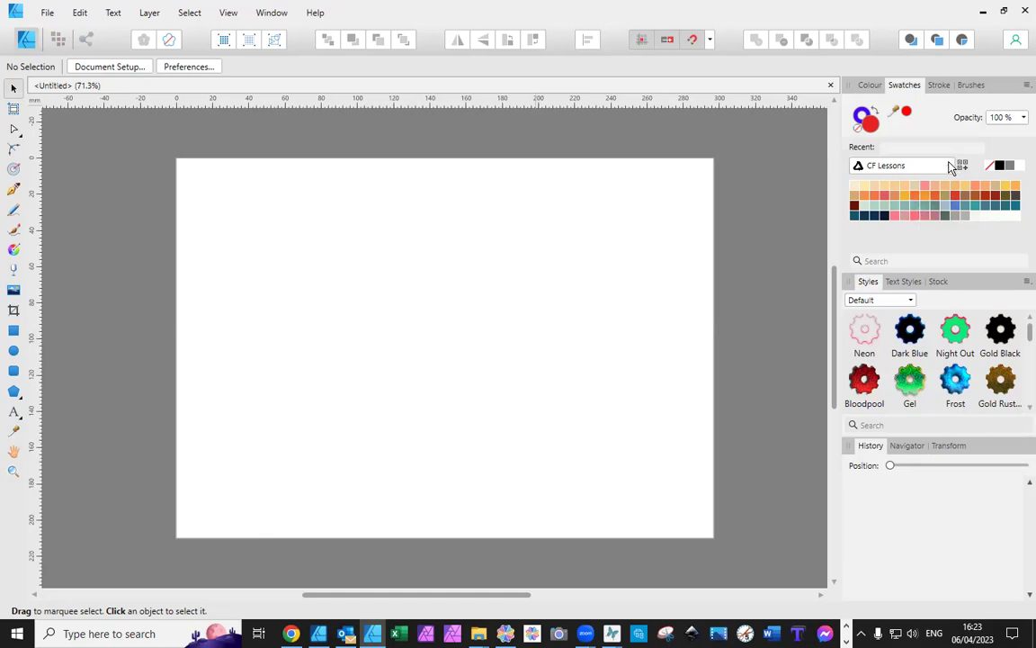
{"action": "left_click", "coordinate": [938, 85]}
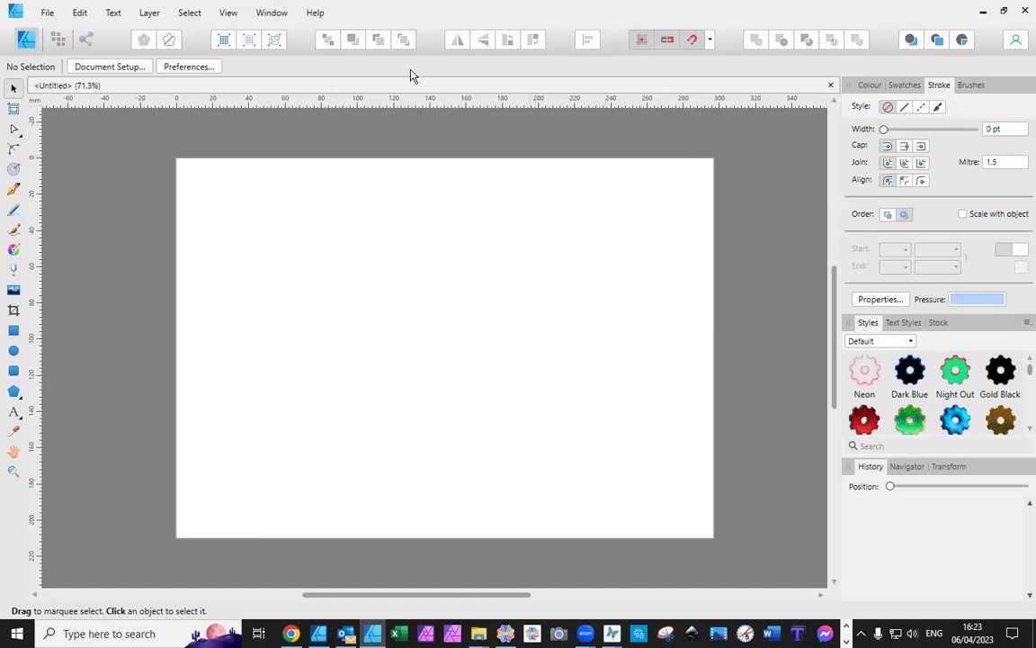
Draw a red square near the page centre with the Rectangle Tool.
{"action": "left_click", "coordinate": [13, 330]}
{"action": "left_click_drag", "start_coordinate": [321, 227], "coordinate": [404, 318]}
{"action": "left_click_drag", "start_coordinate": [458, 345], "coordinate": [515, 424]}
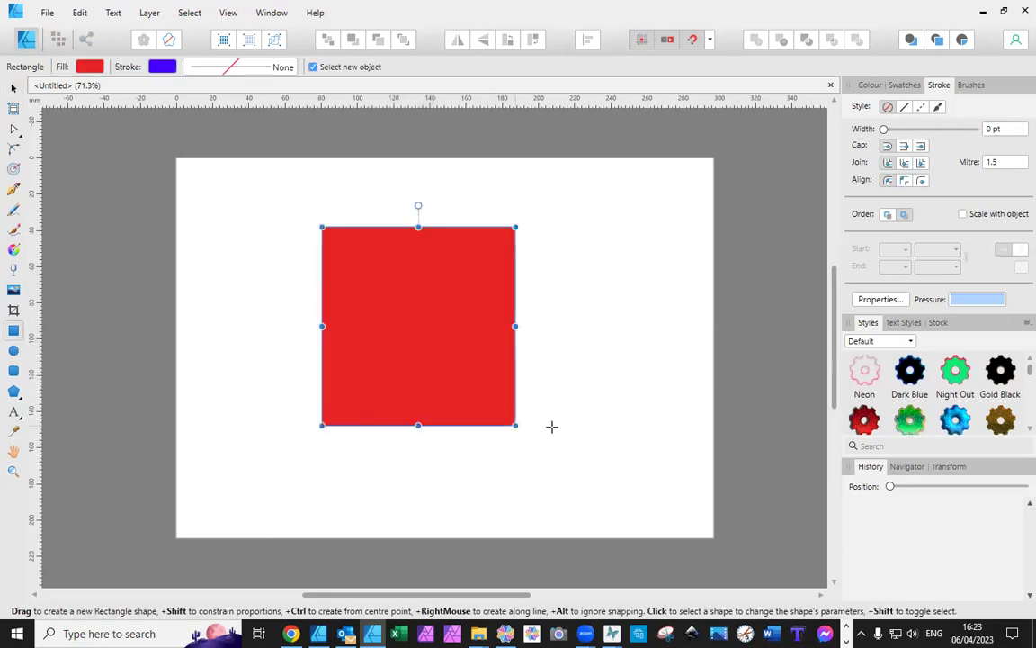
Give the square a dashed blue border 6.9 pt wide.
{"action": "left_click", "coordinate": [868, 86]}
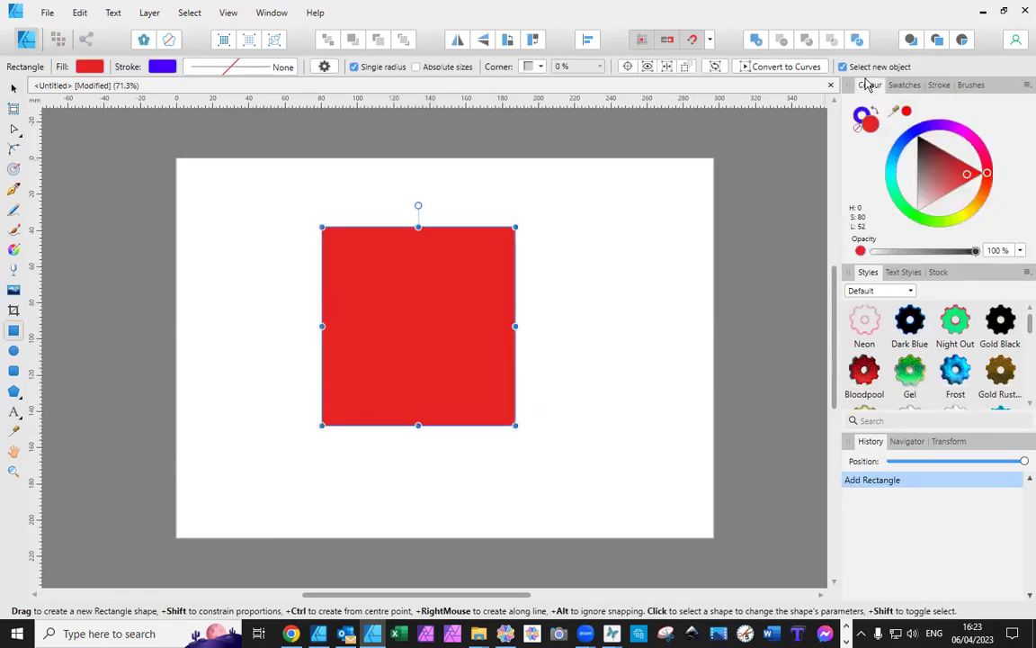
{"action": "left_click", "coordinate": [937, 87]}
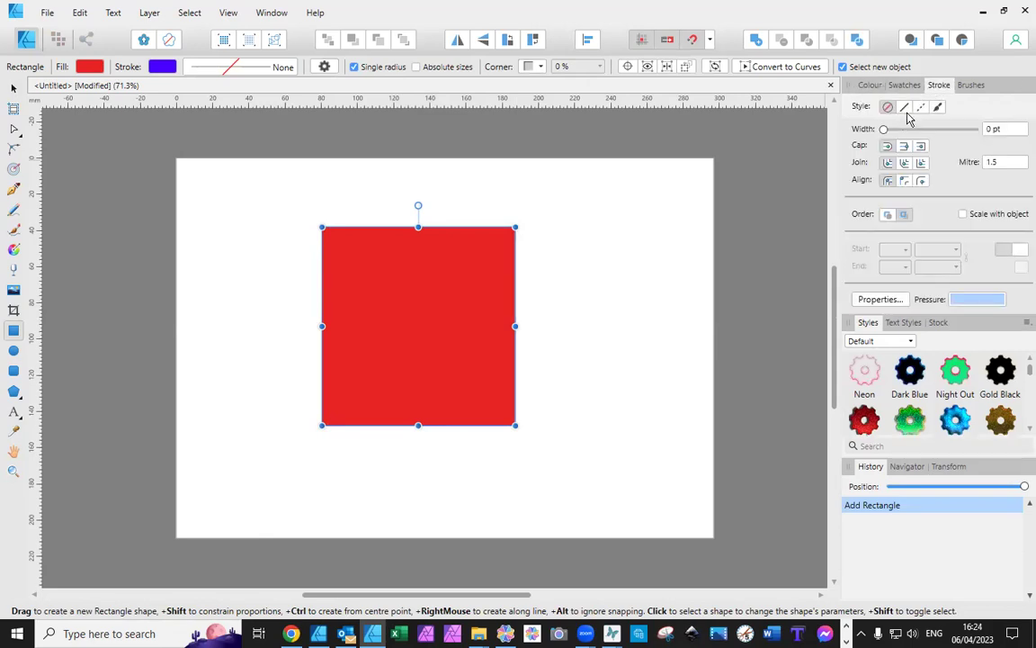
{"action": "left_click", "coordinate": [904, 107]}
{"action": "mouse_move", "coordinate": [886, 129]}
{"action": "left_mouse_down"}
{"action": "mouse_move", "coordinate": [1004, 132]}
{"action": "mouse_move", "coordinate": [903, 142]}
{"action": "left_mouse_up"}
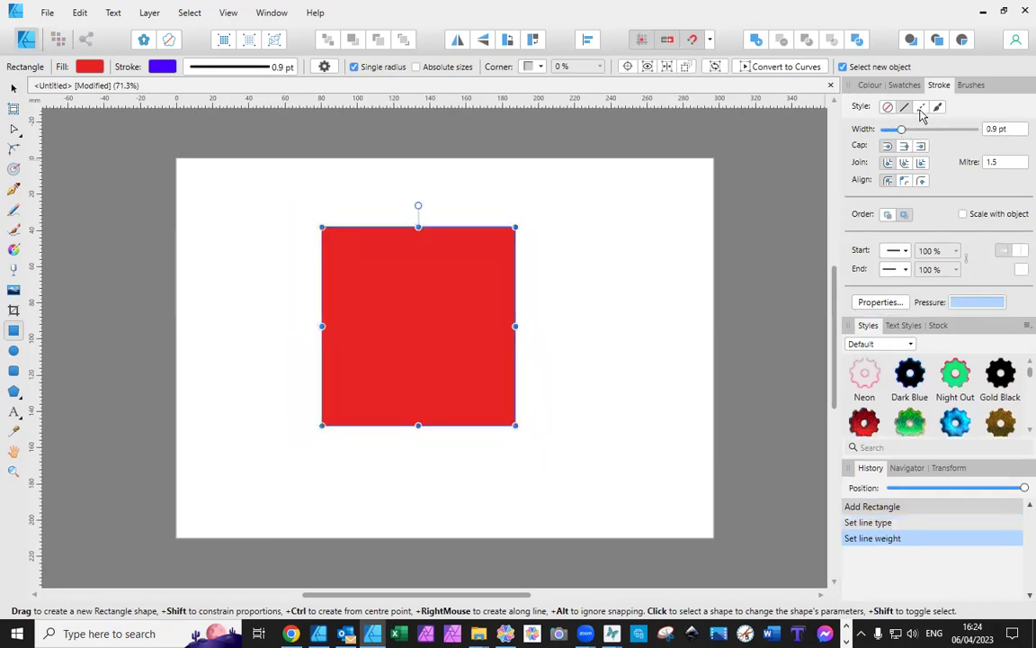
{"action": "left_click", "coordinate": [921, 107]}
{"action": "mouse_move", "coordinate": [905, 133]}
{"action": "left_mouse_down"}
{"action": "mouse_move", "coordinate": [936, 136]}
{"action": "mouse_move", "coordinate": [918, 135]}
{"action": "left_mouse_up"}
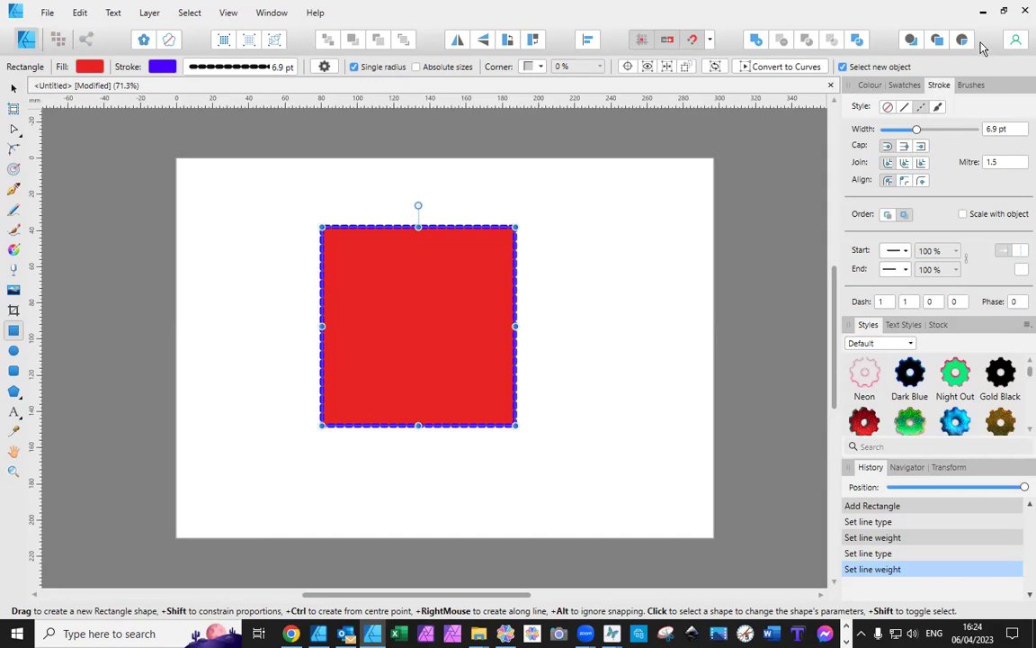
Apply the Frost and then Gold Rust styles to the rectangle.
{"action": "left_click", "coordinate": [971, 87]}
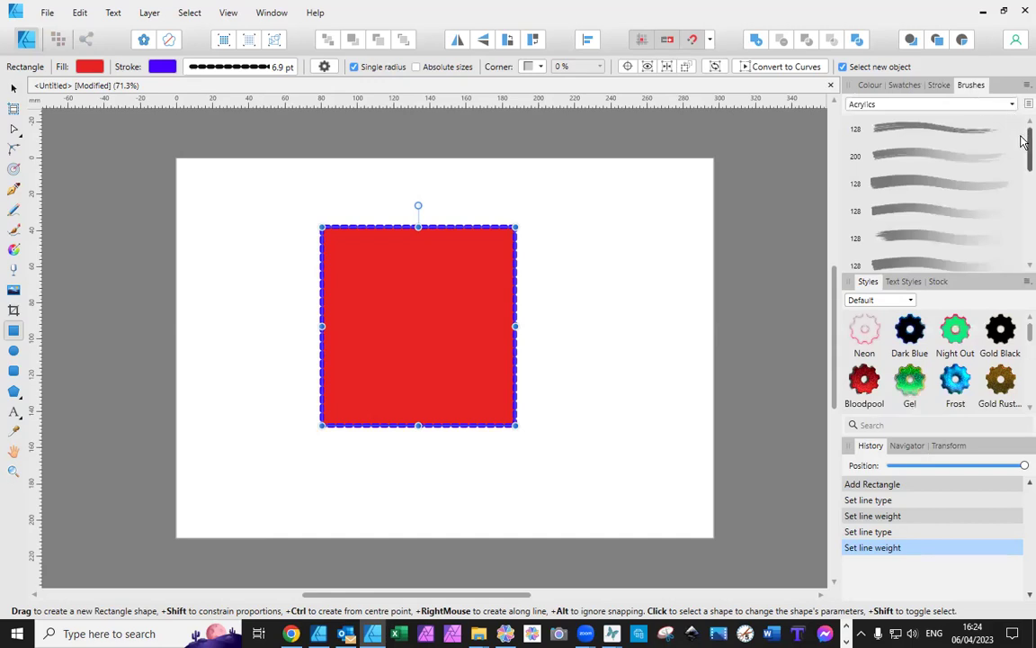
{"action": "mouse_move", "coordinate": [1022, 139]}
{"action": "left_mouse_down"}
{"action": "mouse_move", "coordinate": [1022, 245]}
{"action": "mouse_move", "coordinate": [1022, 126]}
{"action": "left_mouse_up"}
{"action": "left_click", "coordinate": [956, 387]}
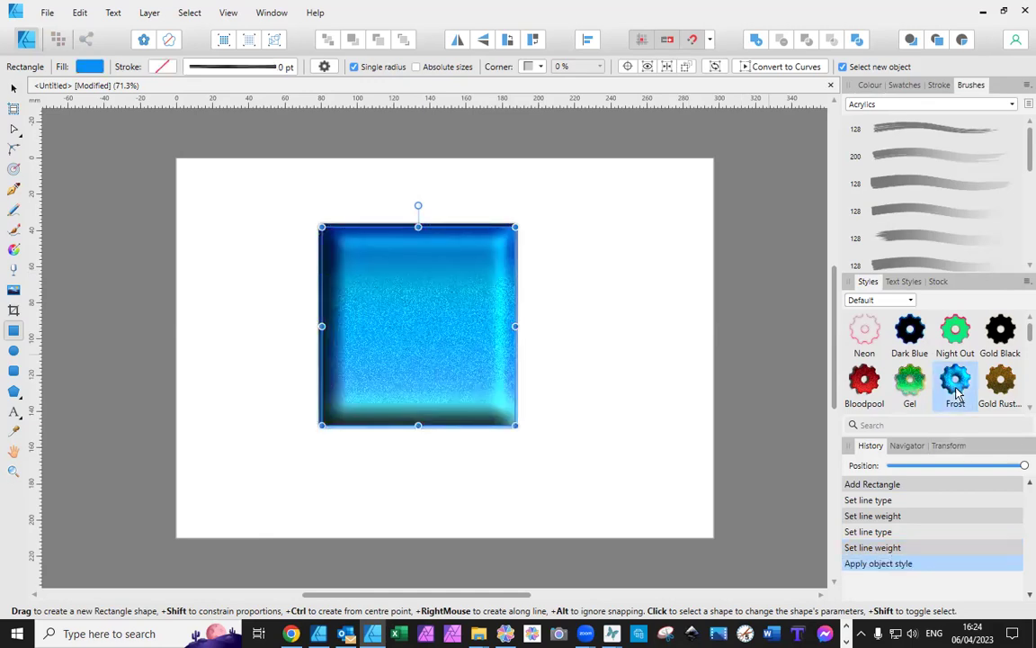
{"action": "left_click", "coordinate": [1010, 401]}
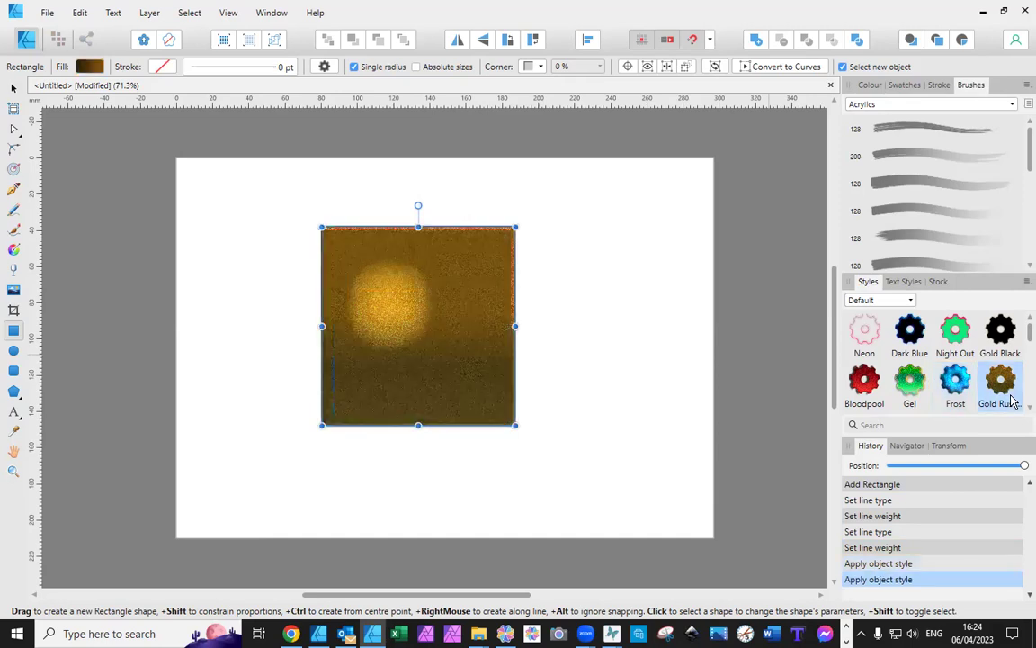
Try Styles 34, 33, 32, 31 and 29 on the rectangle, ending with the watercolour texture.
{"action": "scroll", "coordinate": [958, 369], "scroll_direction": "down", "scroll_amount": 3}
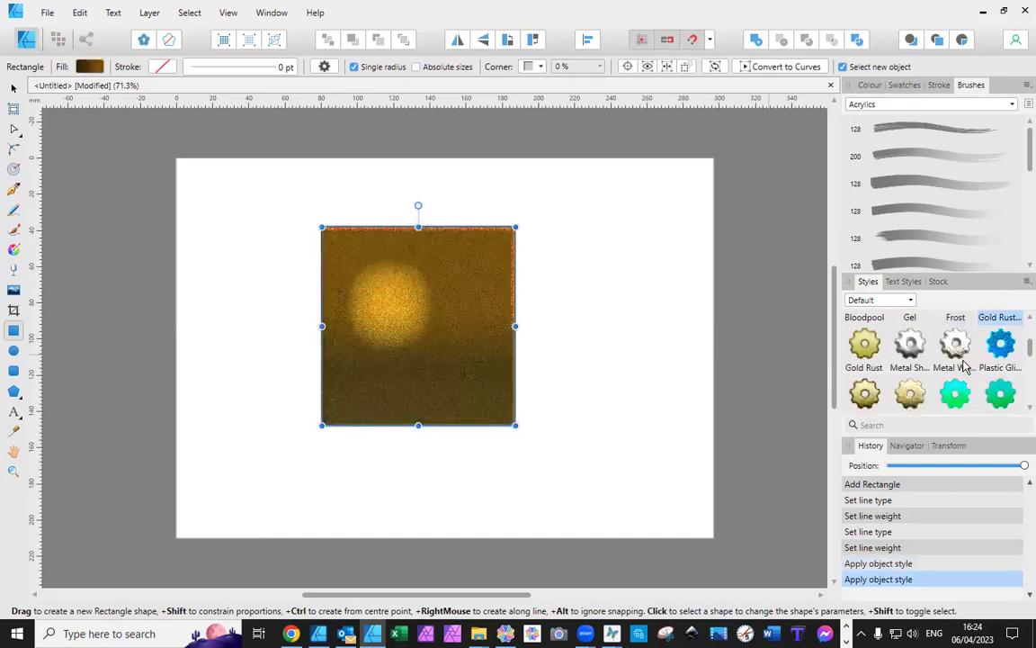
{"action": "scroll", "coordinate": [962, 364], "scroll_direction": "down", "scroll_amount": 6}
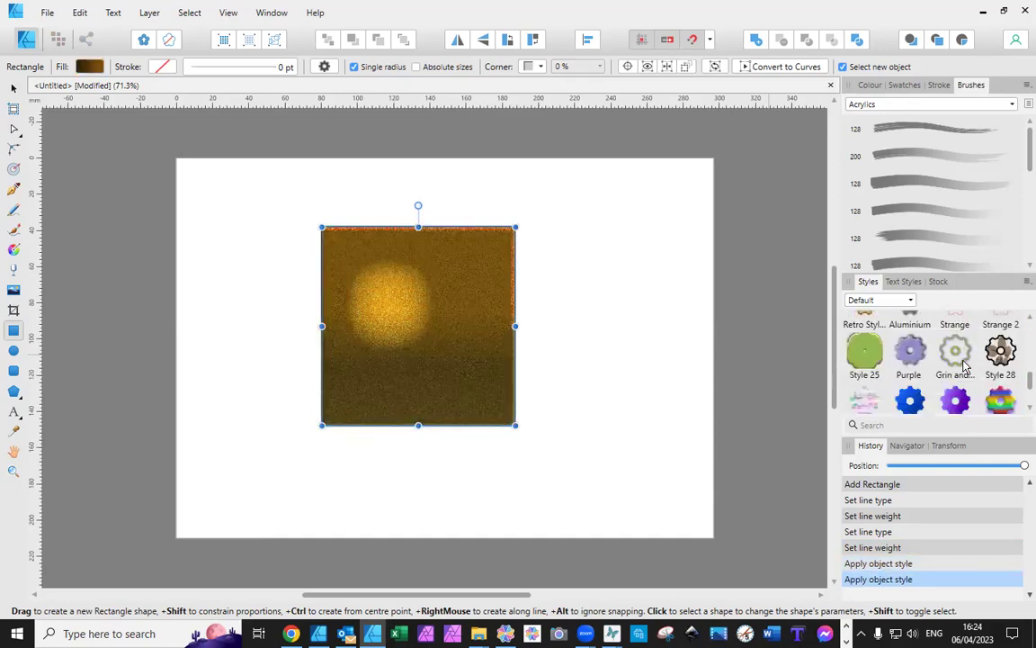
{"action": "scroll", "coordinate": [963, 364], "scroll_direction": "down", "scroll_amount": 1}
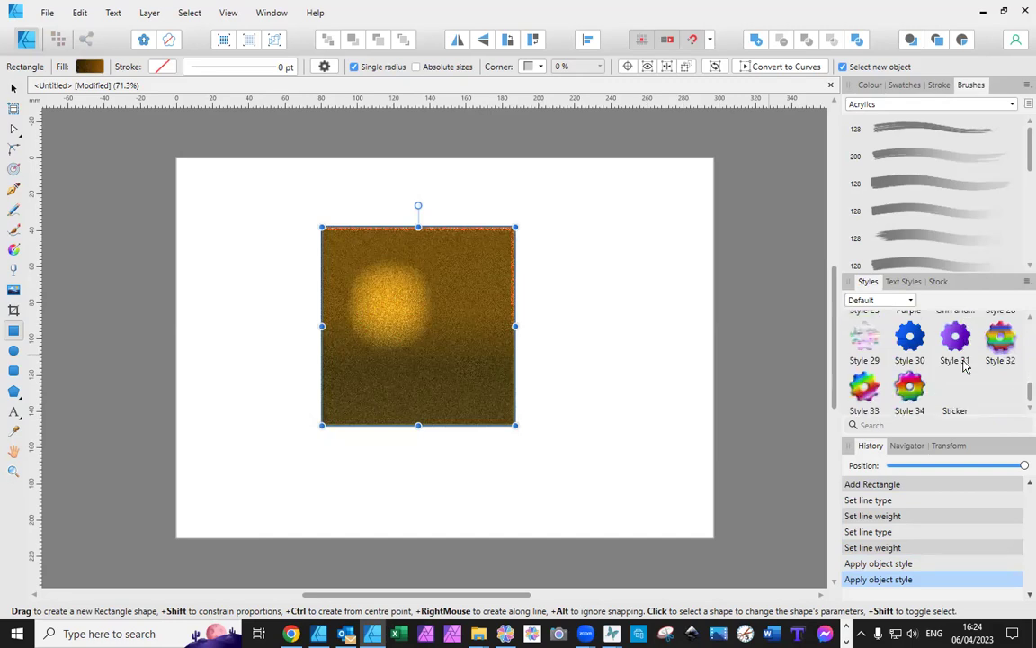
{"action": "left_click", "coordinate": [910, 391]}
{"action": "left_click", "coordinate": [863, 394]}
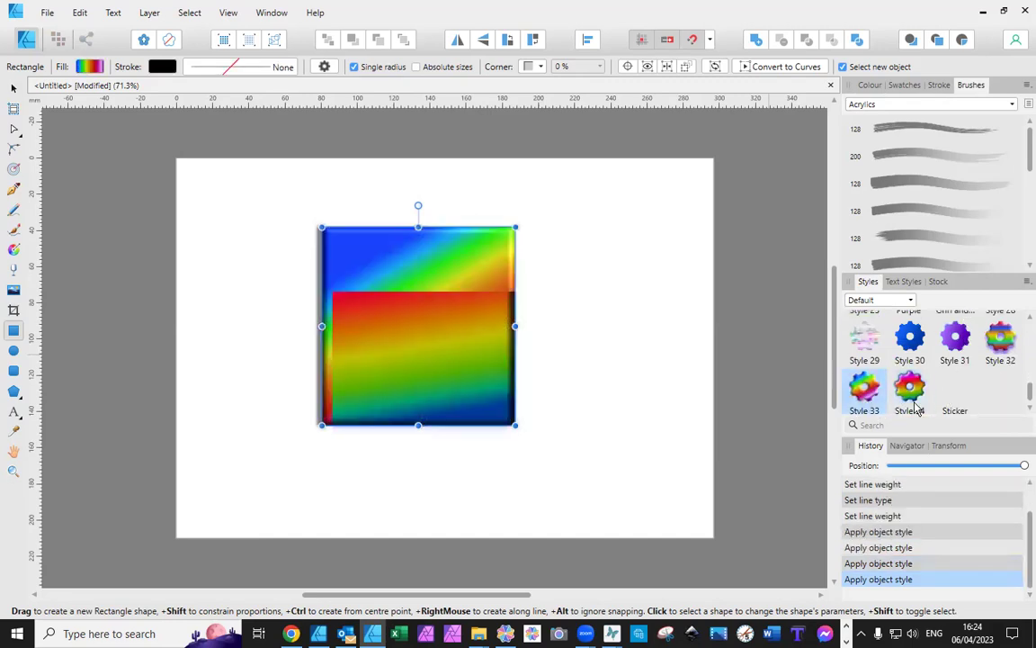
{"action": "left_click", "coordinate": [1000, 339]}
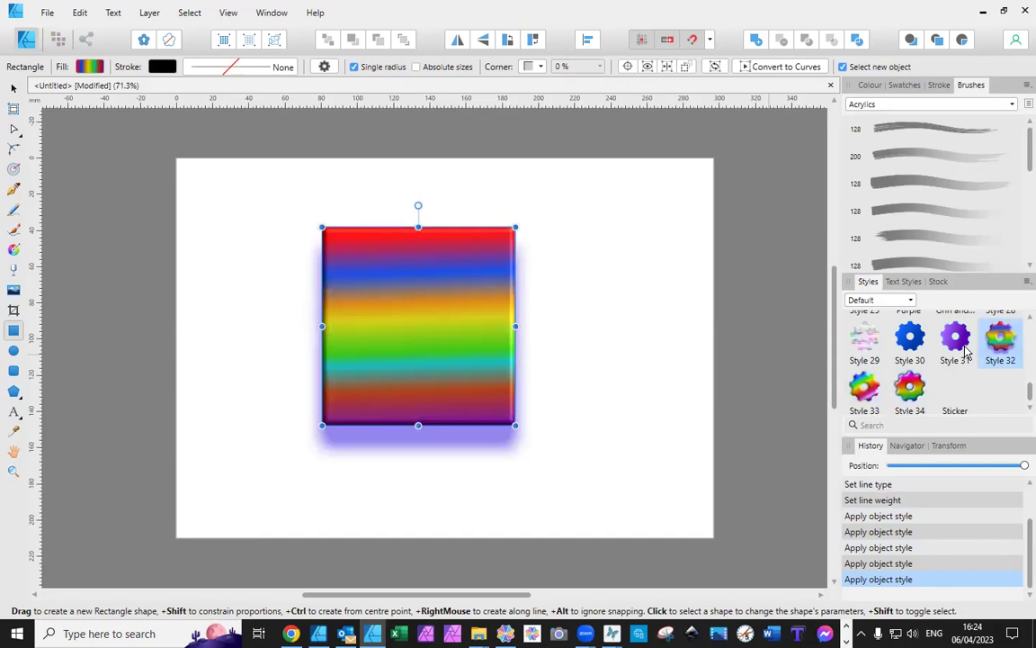
{"action": "left_click", "coordinate": [967, 351]}
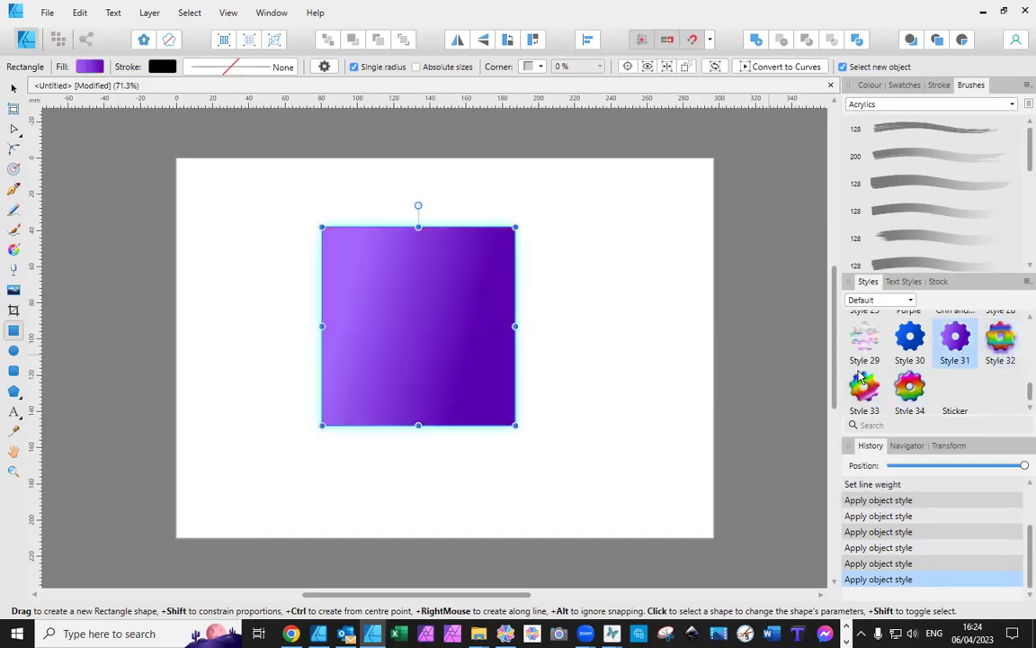
{"action": "left_click", "coordinate": [869, 341]}
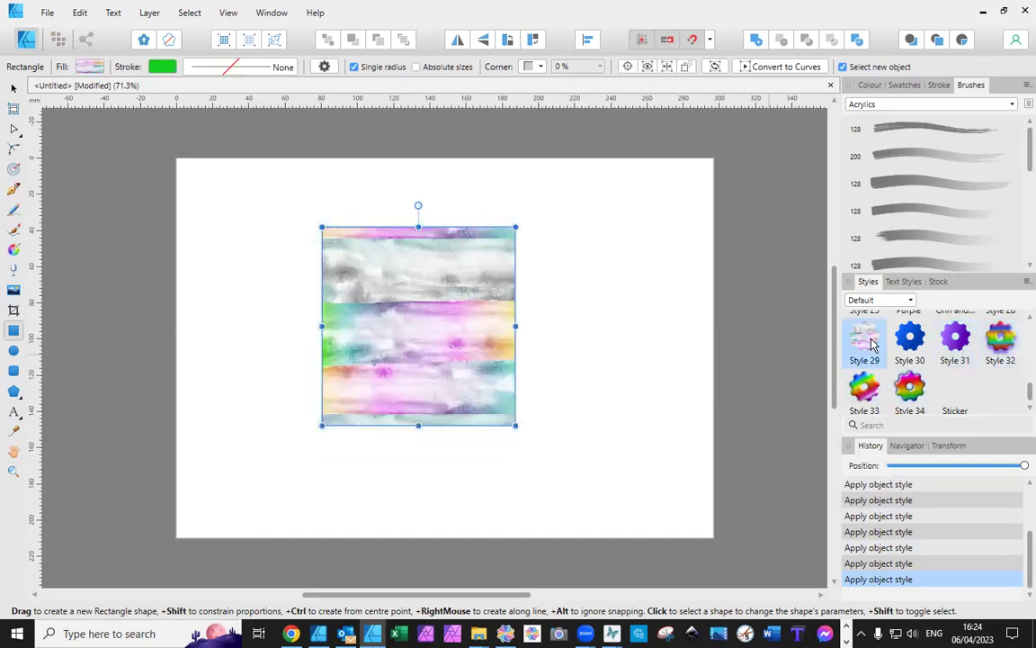
Select the watercolour rectangle with the Move Tool and delete it, leaving the page empty.
{"action": "left_click", "coordinate": [310, 280]}
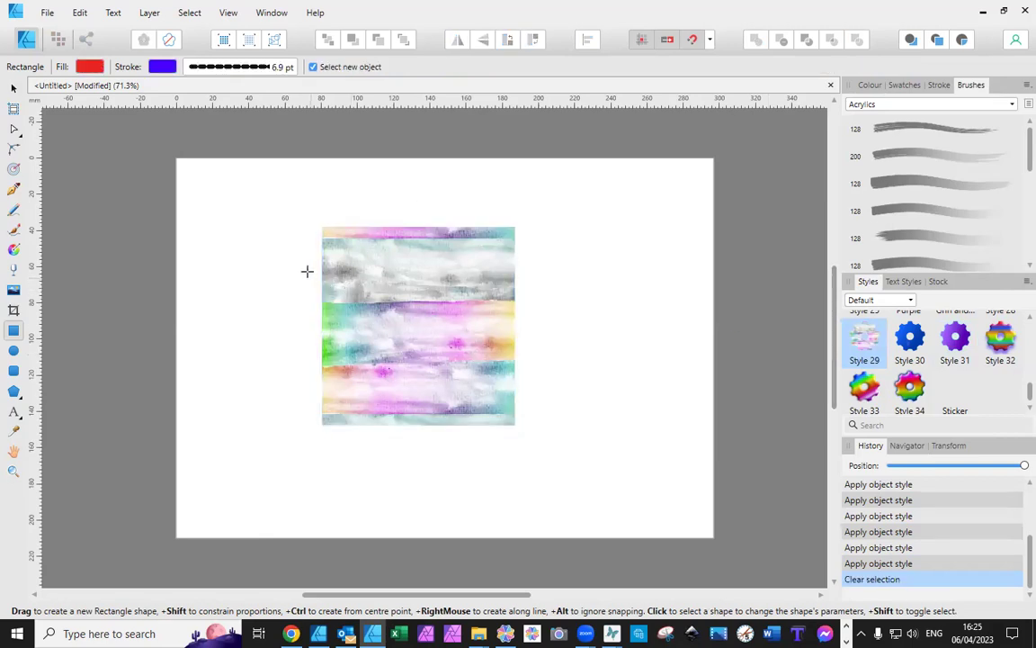
{"action": "left_click", "coordinate": [14, 87]}
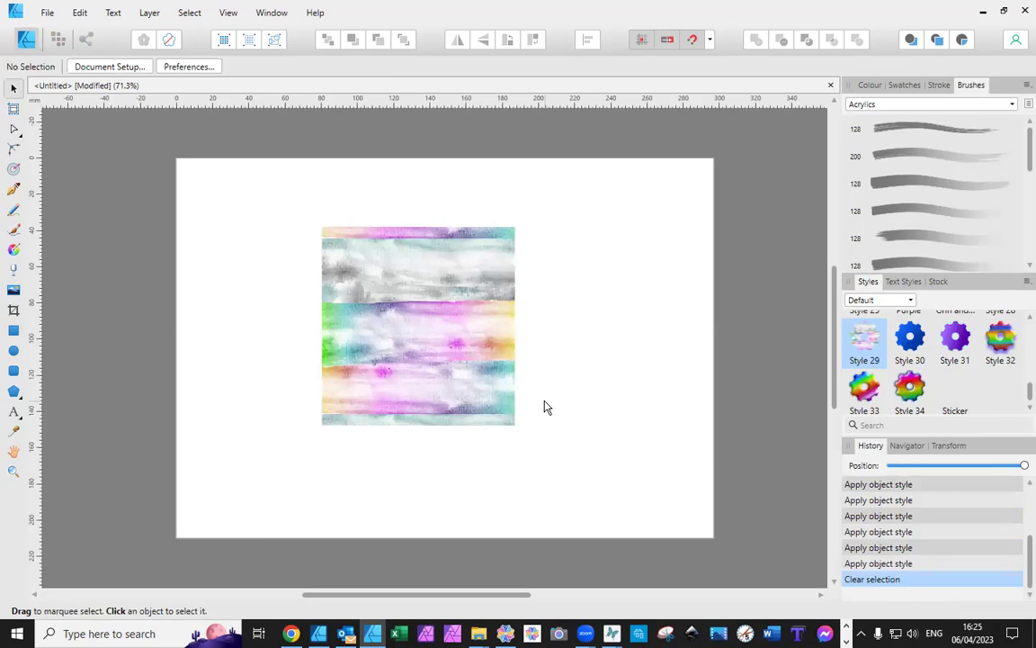
{"action": "left_click", "coordinate": [477, 385]}
{"action": "key", "text": "Delete"}
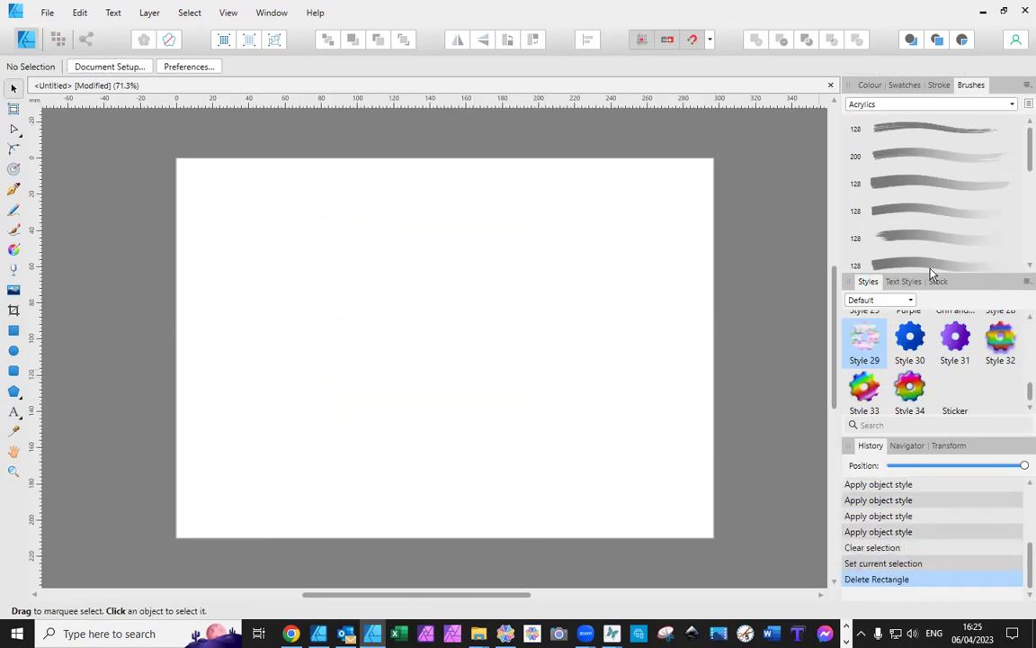
{"action": "left_click", "coordinate": [904, 281]}
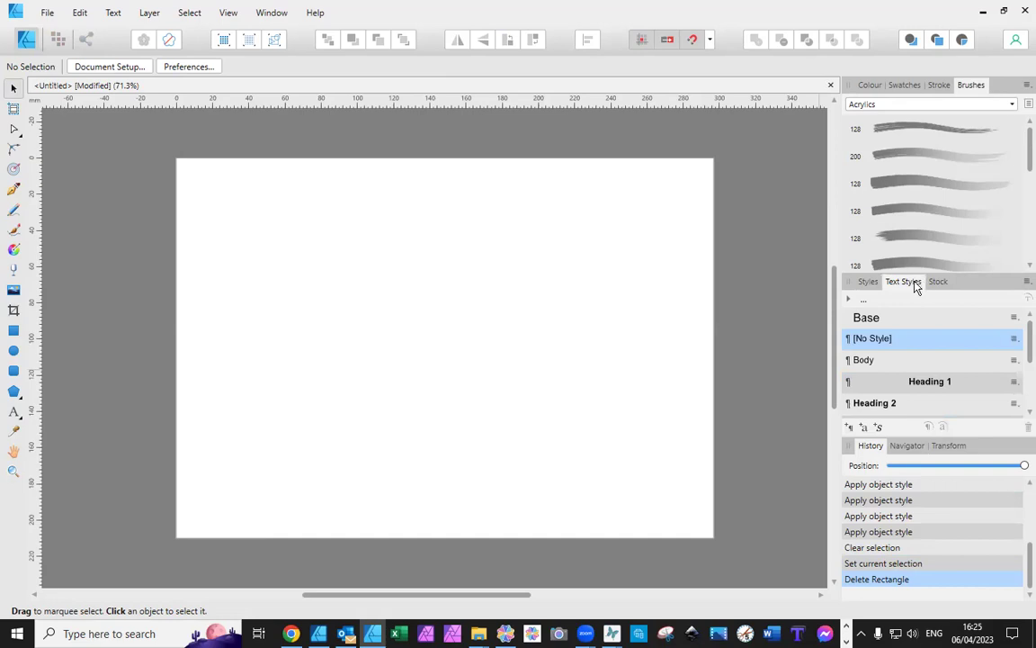
Scroll the Text Styles list, try the Navigator zoom slider, then show the Transform position and size fields.
{"action": "scroll", "coordinate": [903, 345], "scroll_direction": "down", "scroll_amount": 5}
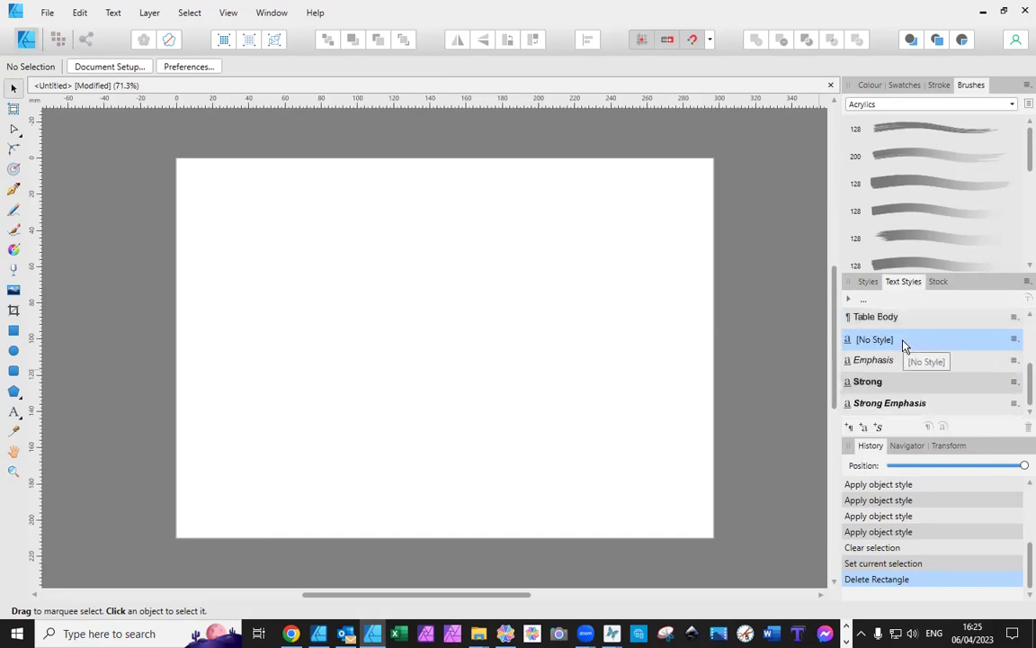
{"action": "scroll", "coordinate": [904, 344], "scroll_direction": "up", "scroll_amount": 5}
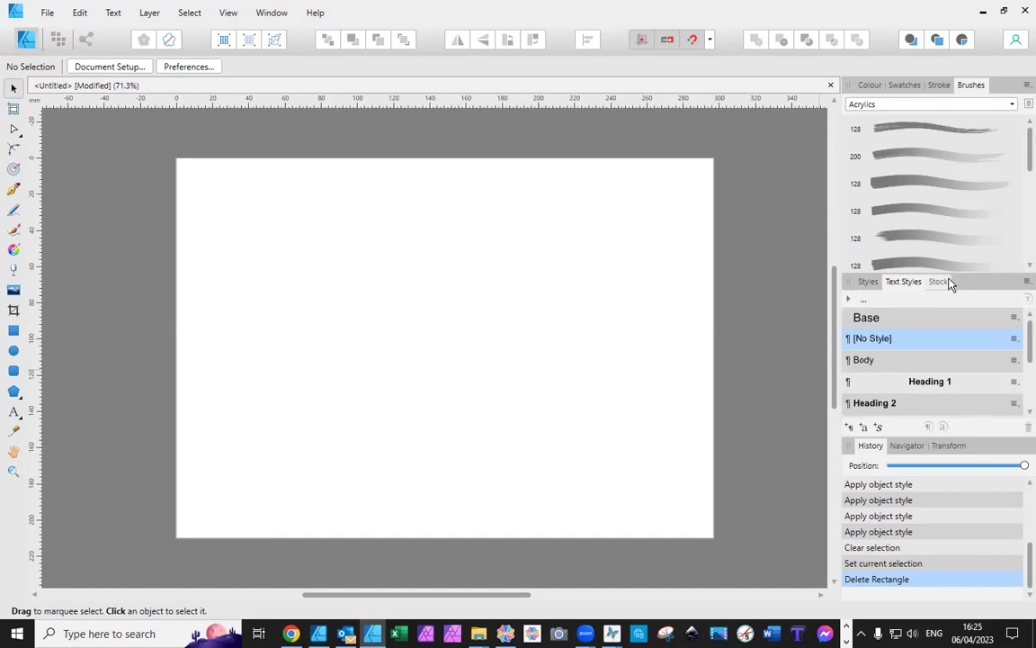
{"action": "left_click", "coordinate": [907, 445]}
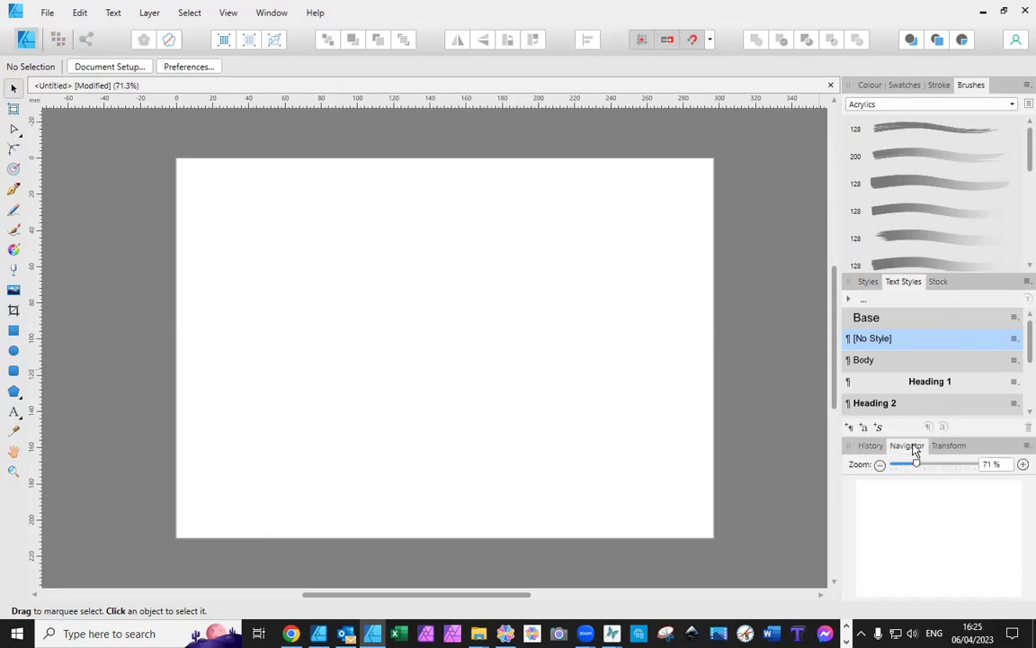
{"action": "left_click_drag", "start_coordinate": [917, 464], "coordinate": [938, 477]}
{"action": "left_click", "coordinate": [951, 446]}
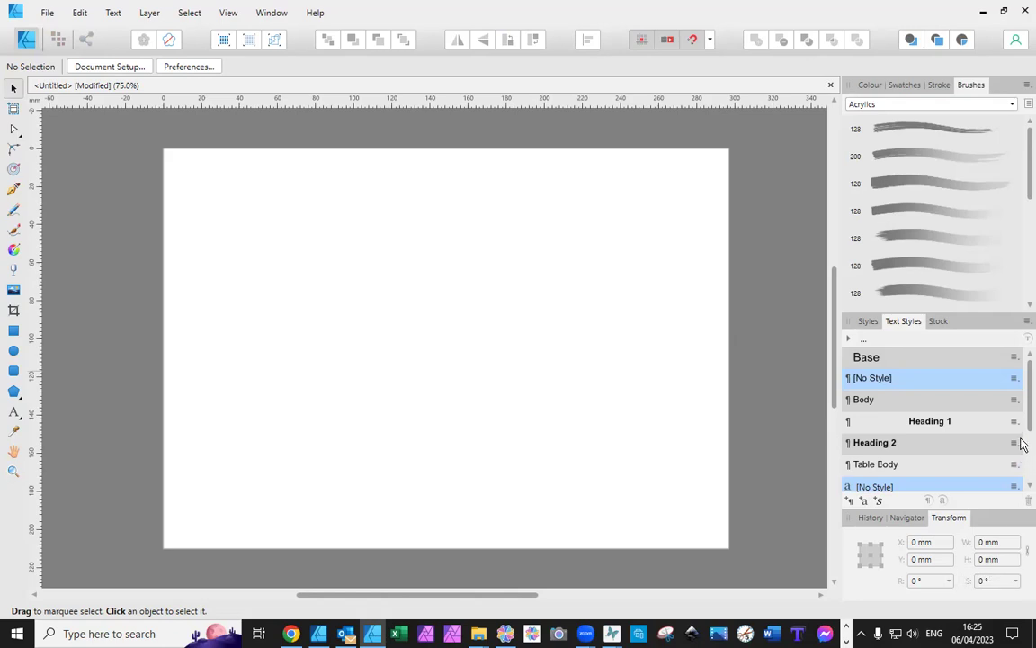
Open Layers from View > Studio and dock it in the right studio beside Text Styles and Stock.
{"action": "left_click", "coordinate": [220, 15]}
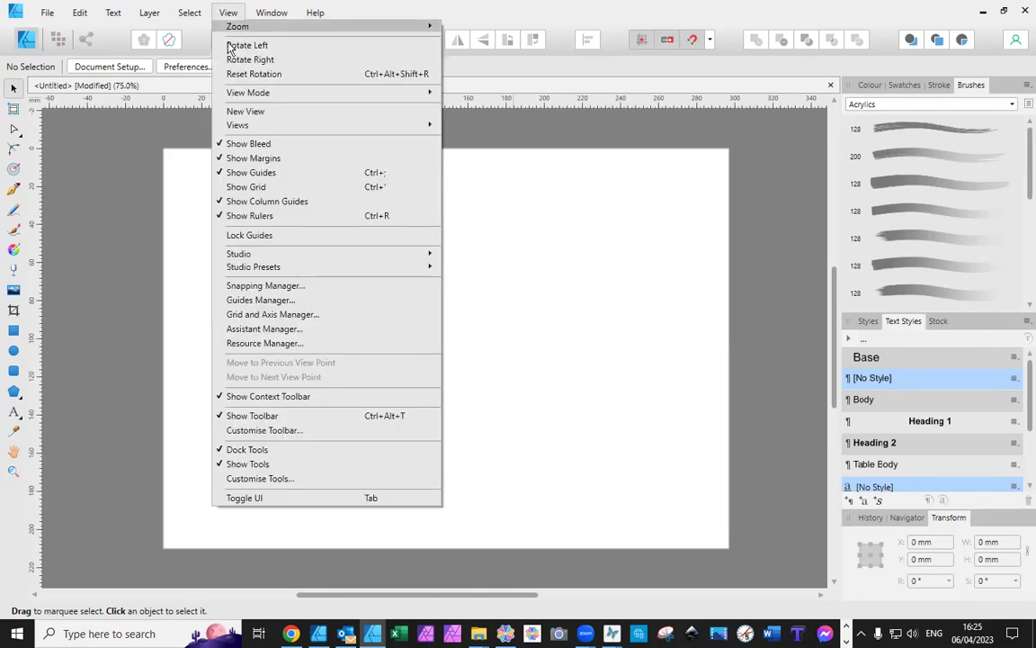
{"action": "mouse_move", "coordinate": [253, 254]}
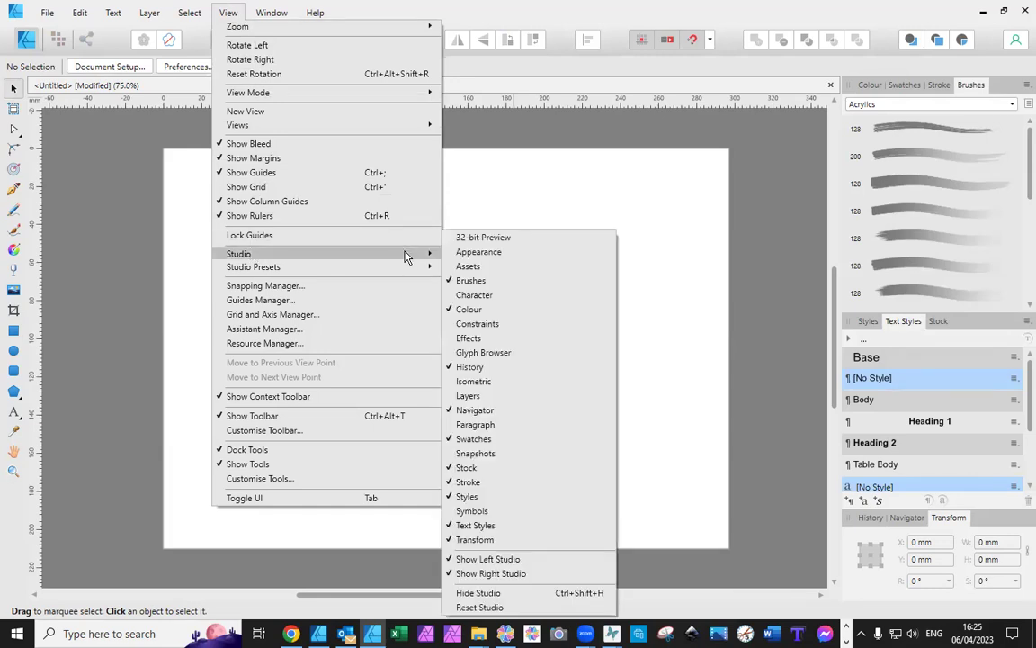
{"action": "left_click", "coordinate": [490, 395]}
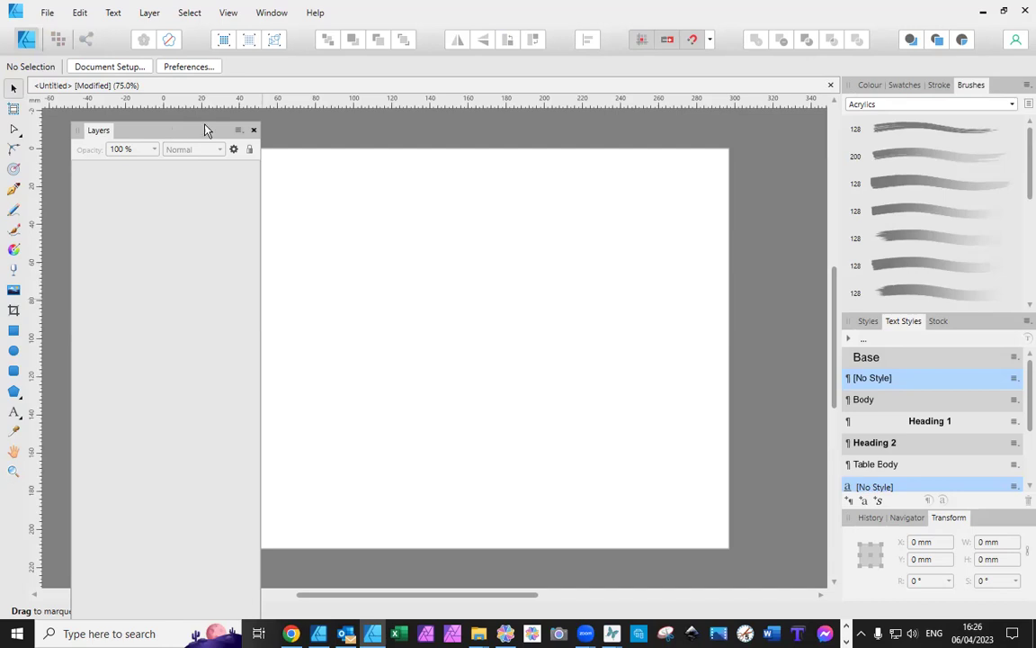
{"action": "left_click_drag", "start_coordinate": [205, 131], "coordinate": [945, 330]}
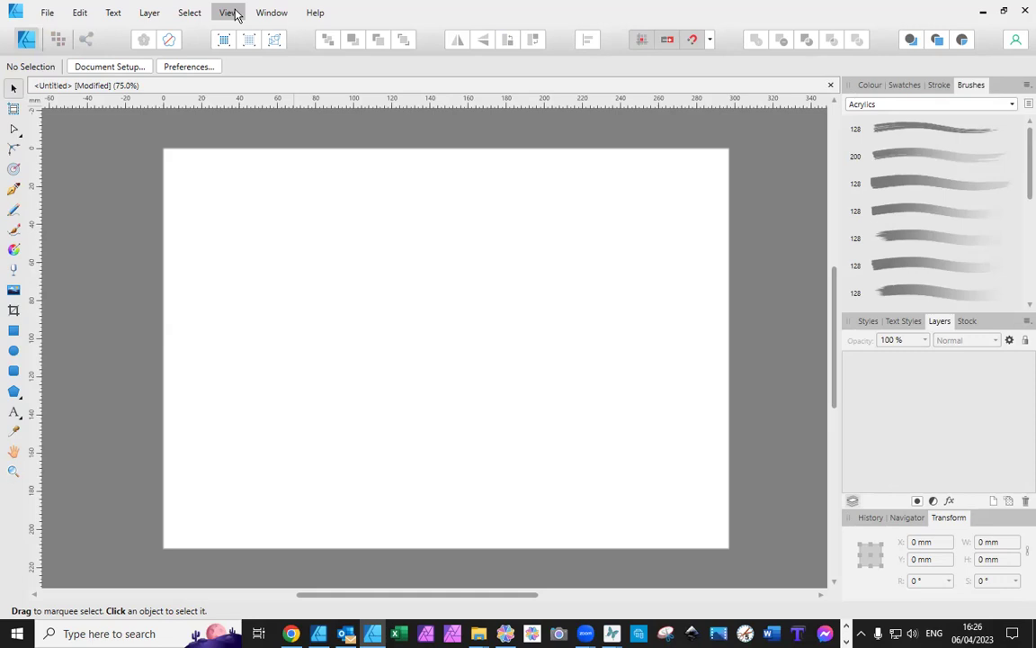
Open Assets from View > Studio, dock it on the left edge, and widen it to show the 50's Fever kit.
{"action": "left_click", "coordinate": [232, 13]}
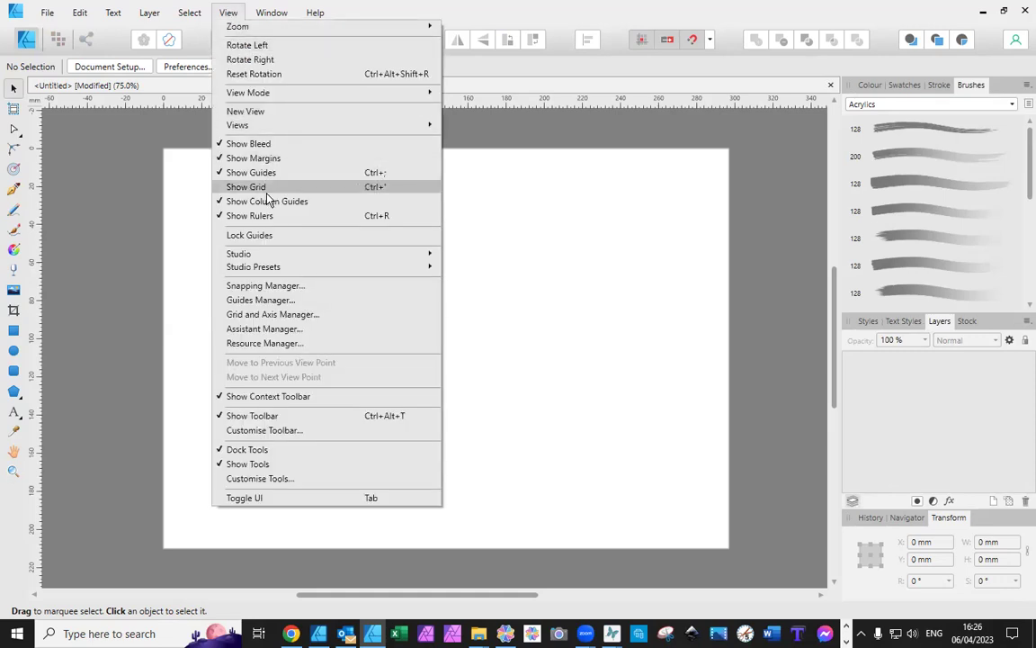
{"action": "mouse_move", "coordinate": [347, 257]}
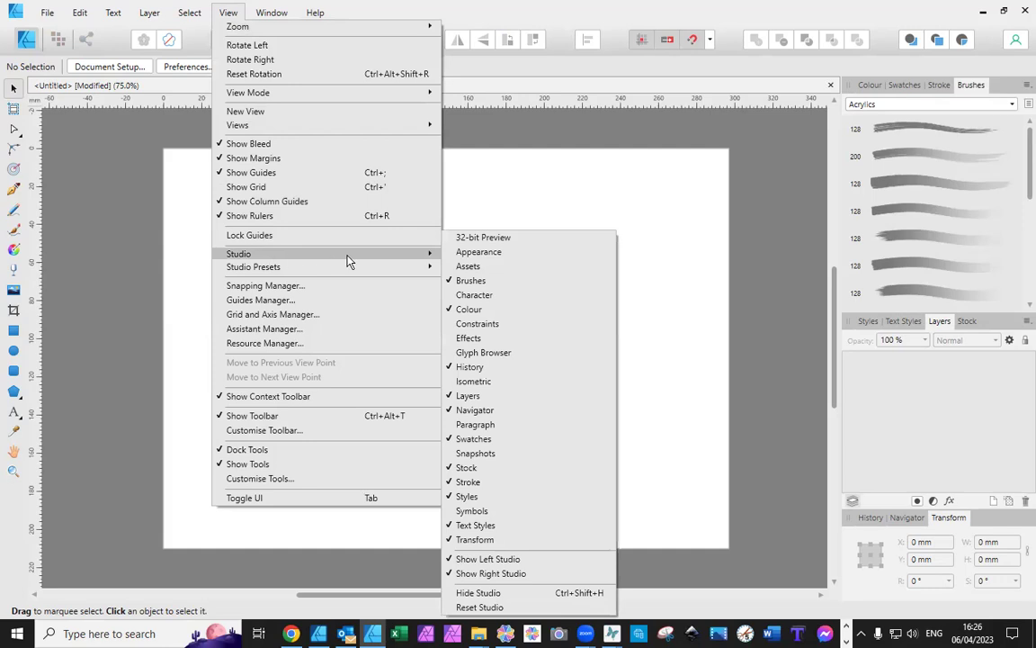
{"action": "left_click", "coordinate": [471, 266]}
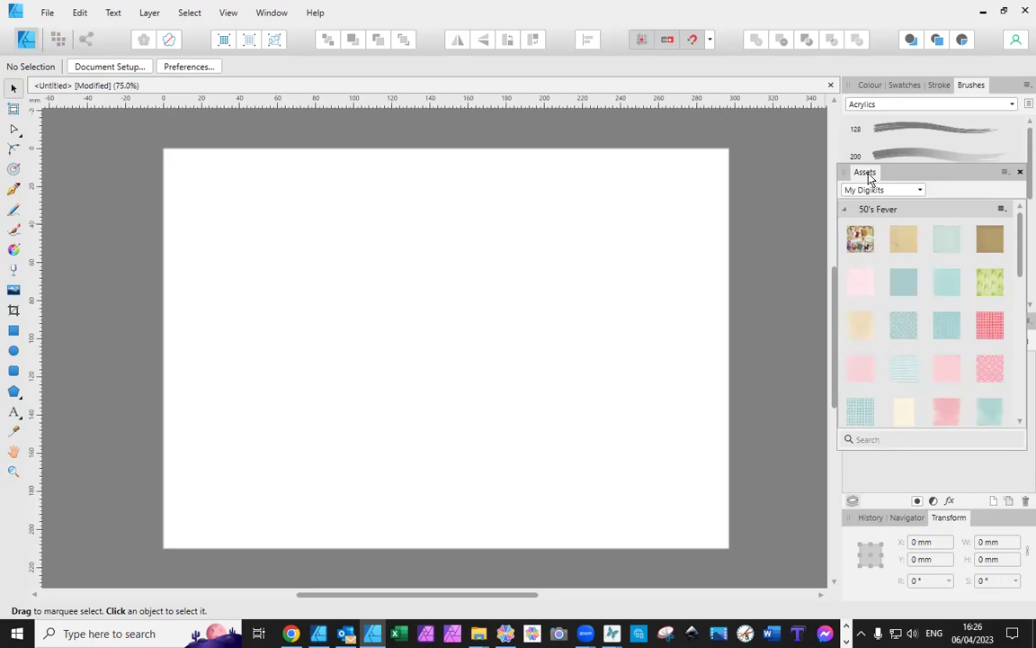
{"action": "left_click_drag", "start_coordinate": [868, 173], "coordinate": [49, 97]}
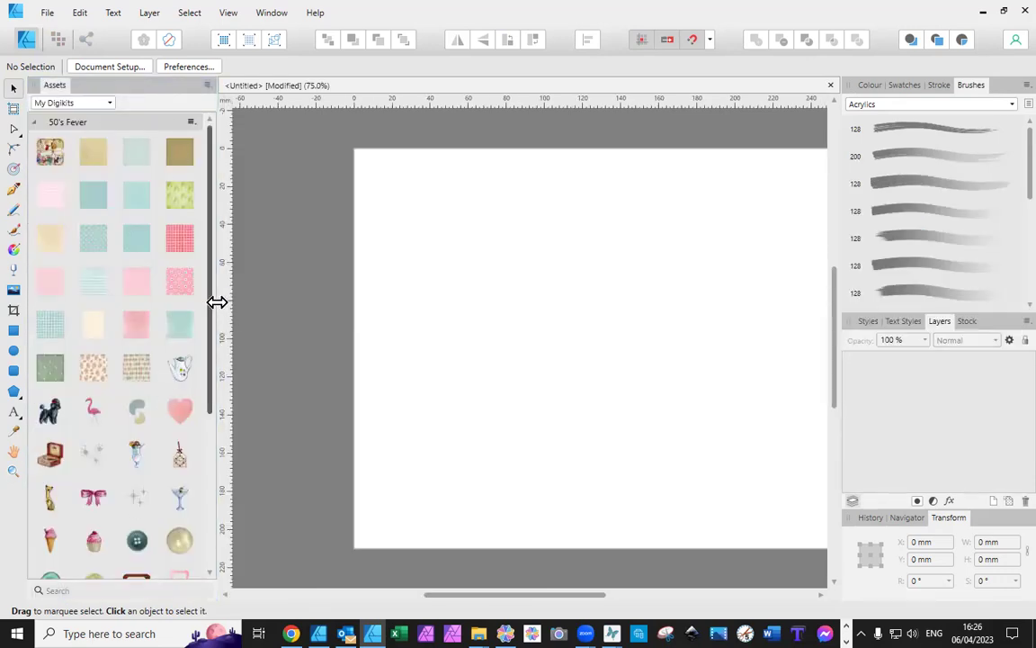
{"action": "left_click_drag", "start_coordinate": [216, 303], "coordinate": [90, 319]}
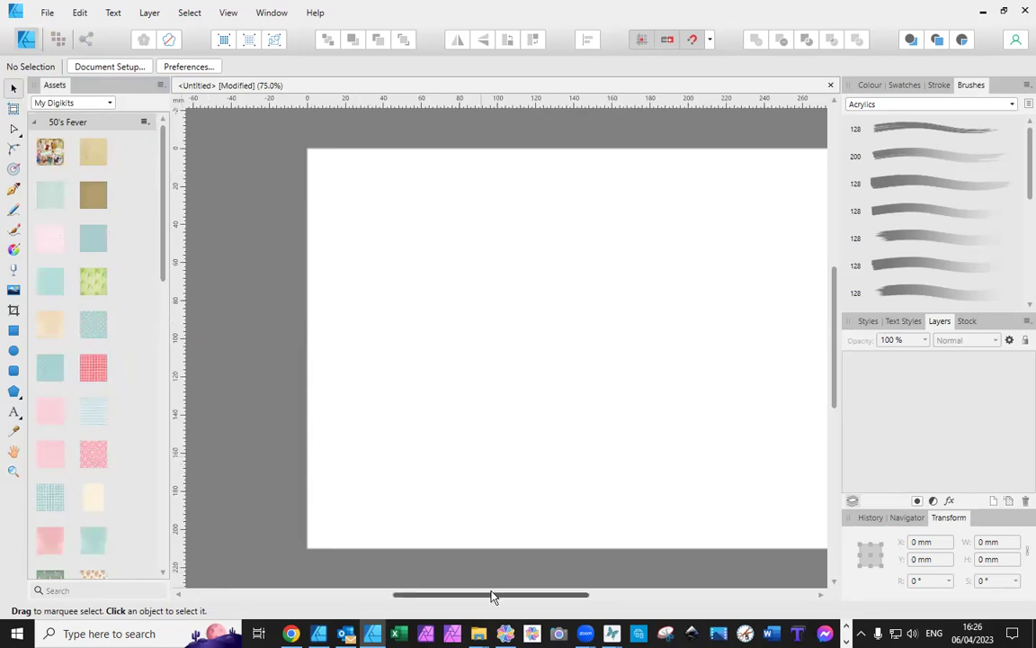
{"action": "mouse_move", "coordinate": [494, 599]}
{"action": "left_mouse_down"}
{"action": "mouse_move", "coordinate": [509, 602]}
{"action": "mouse_move", "coordinate": [497, 603]}
{"action": "left_mouse_up"}
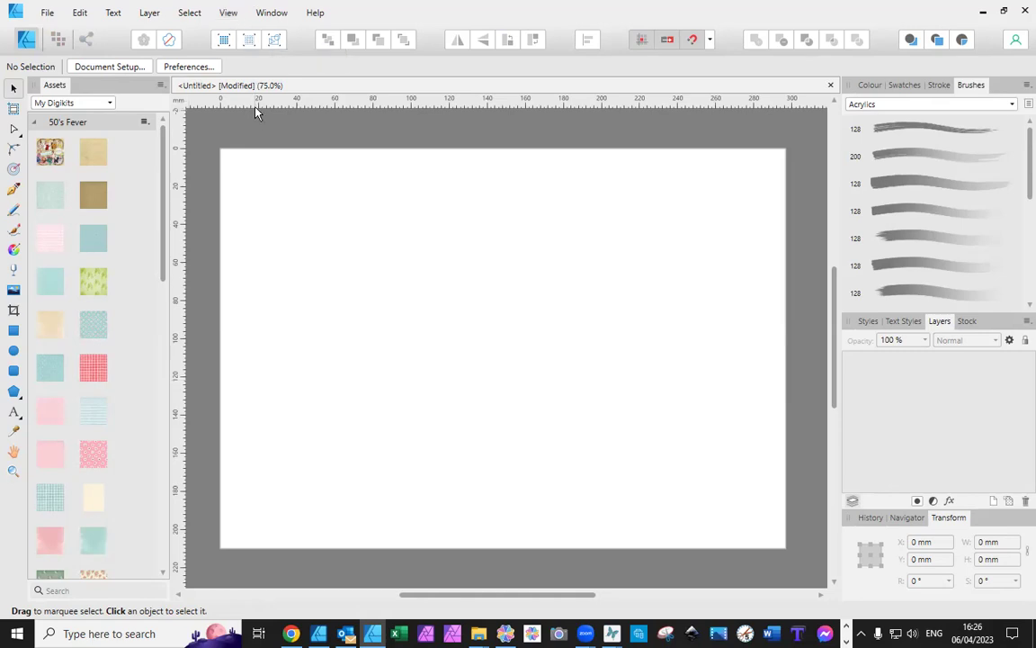
In the New dialog, untick Include margins and create the 297 × 210 mm A4 landscape document.
{"action": "left_click", "coordinate": [318, 633]}
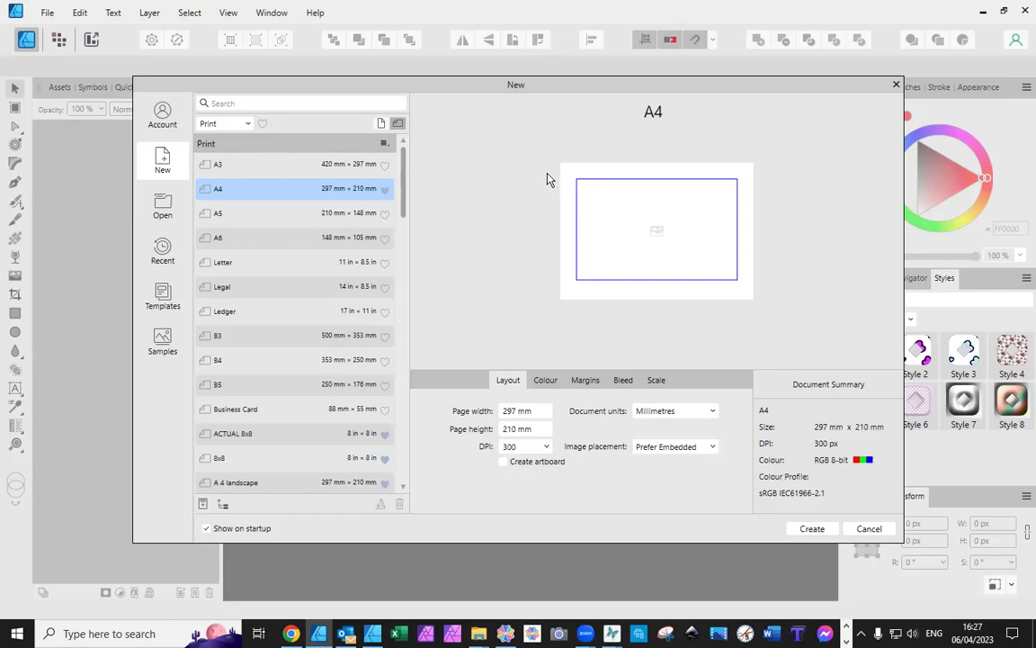
{"action": "left_click", "coordinate": [598, 381]}
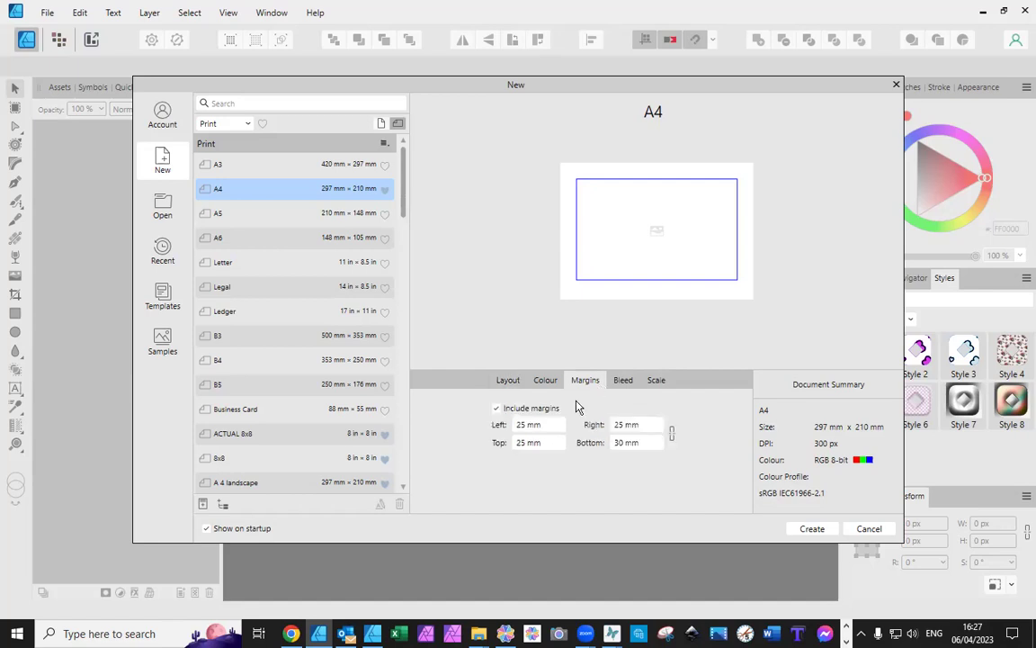
{"action": "left_click", "coordinate": [497, 411]}
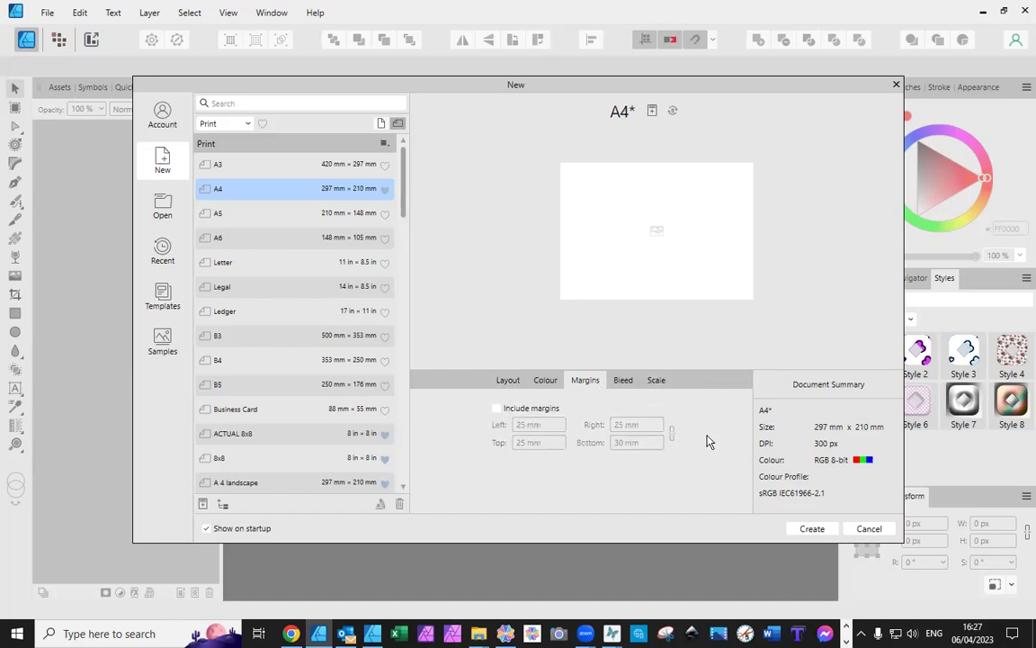
{"action": "left_click", "coordinate": [825, 532]}
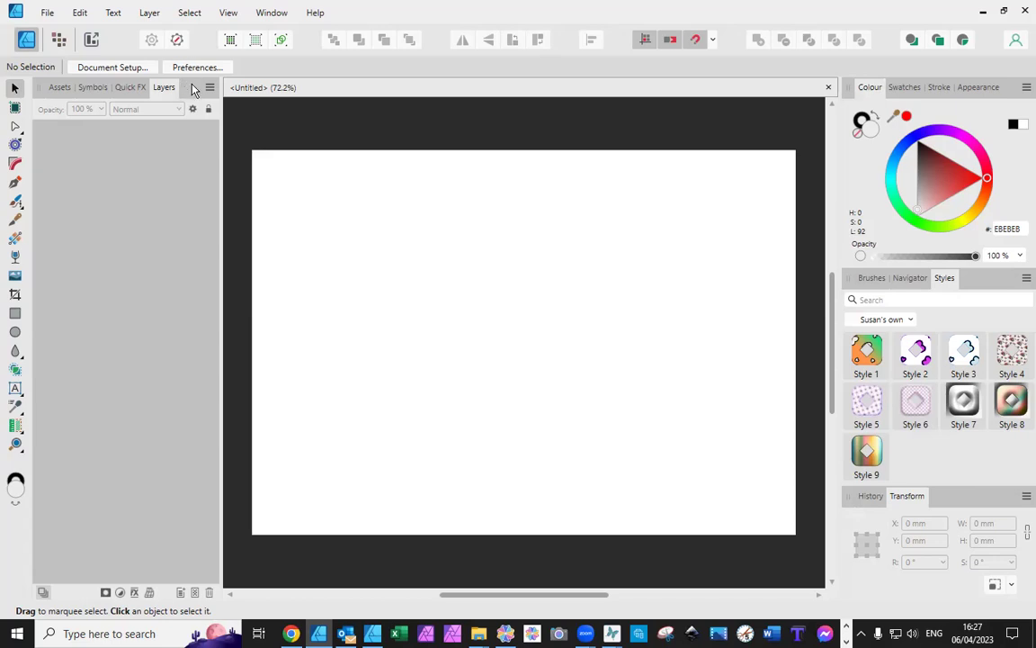
Pull the Layers panel group out of the left dock and close it.
{"action": "left_click_drag", "start_coordinate": [192, 88], "coordinate": [270, 223]}
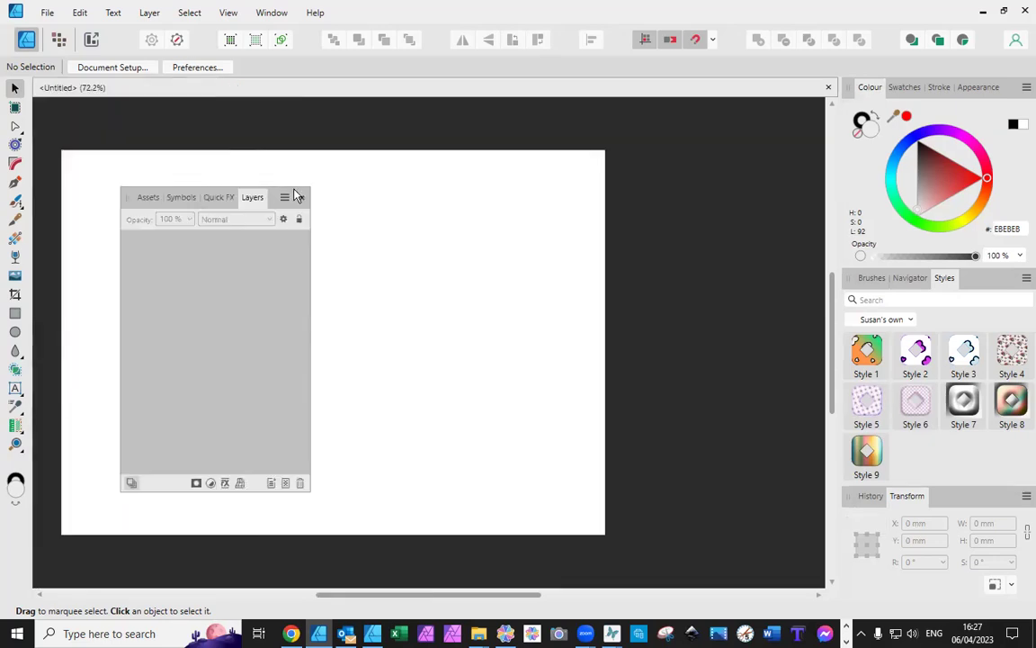
{"action": "left_click", "coordinate": [300, 196]}
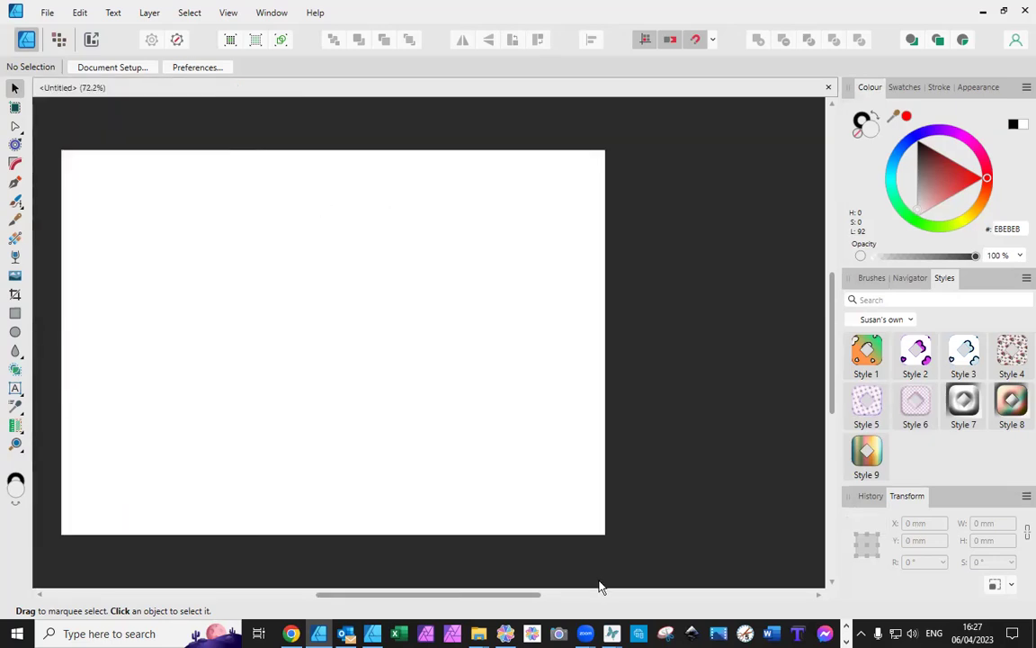
{"action": "left_click_drag", "start_coordinate": [542, 596], "coordinate": [520, 601]}
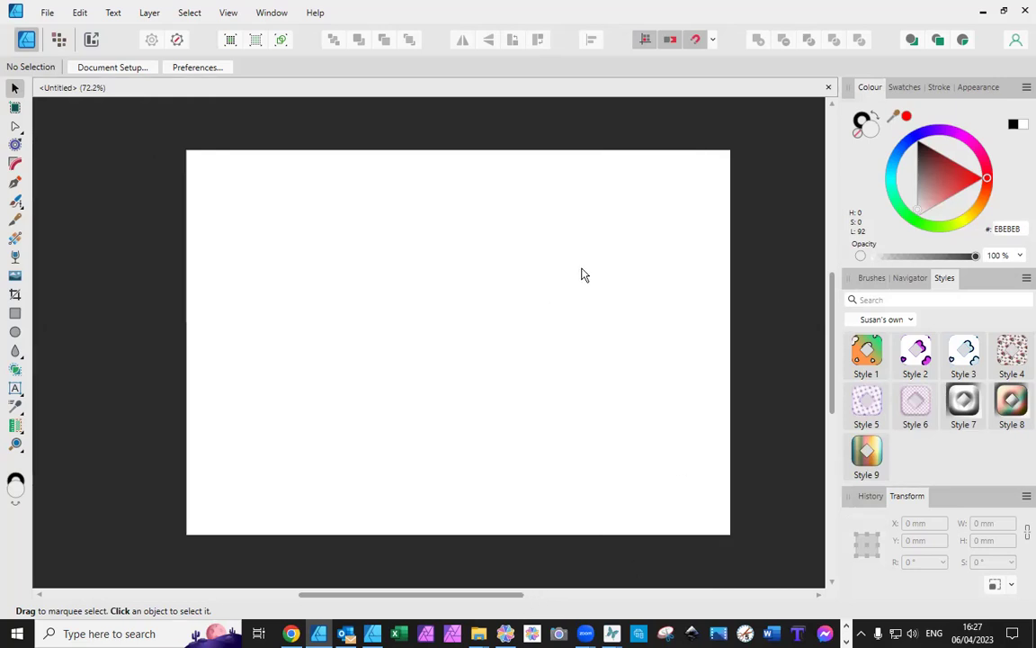
Reopen the Layers panel and dock it as a tab beside Brushes, Navigator and Styles.
{"action": "left_click", "coordinate": [269, 17]}
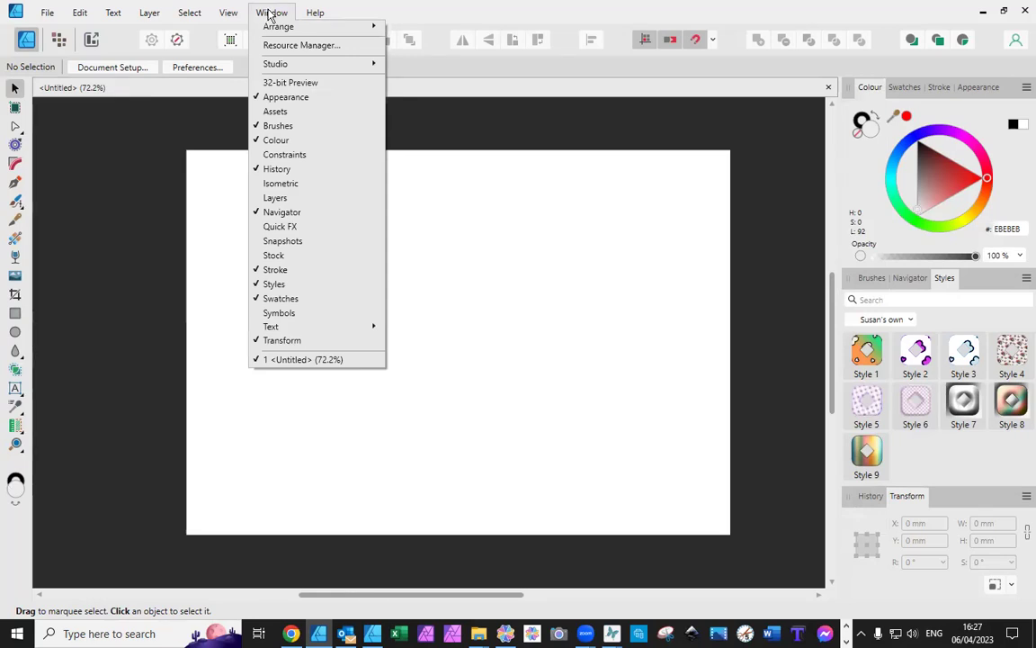
{"action": "left_click", "coordinate": [274, 198]}
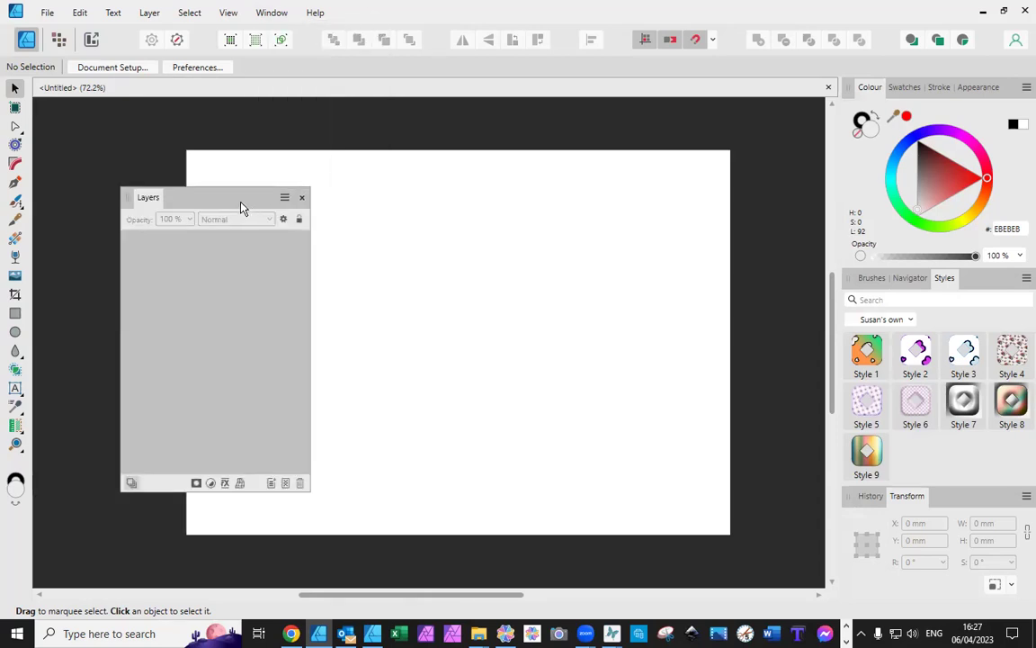
{"action": "mouse_move", "coordinate": [240, 207]}
{"action": "left_mouse_down"}
{"action": "mouse_move", "coordinate": [978, 296]}
{"action": "mouse_move", "coordinate": [907, 292]}
{"action": "left_mouse_up"}
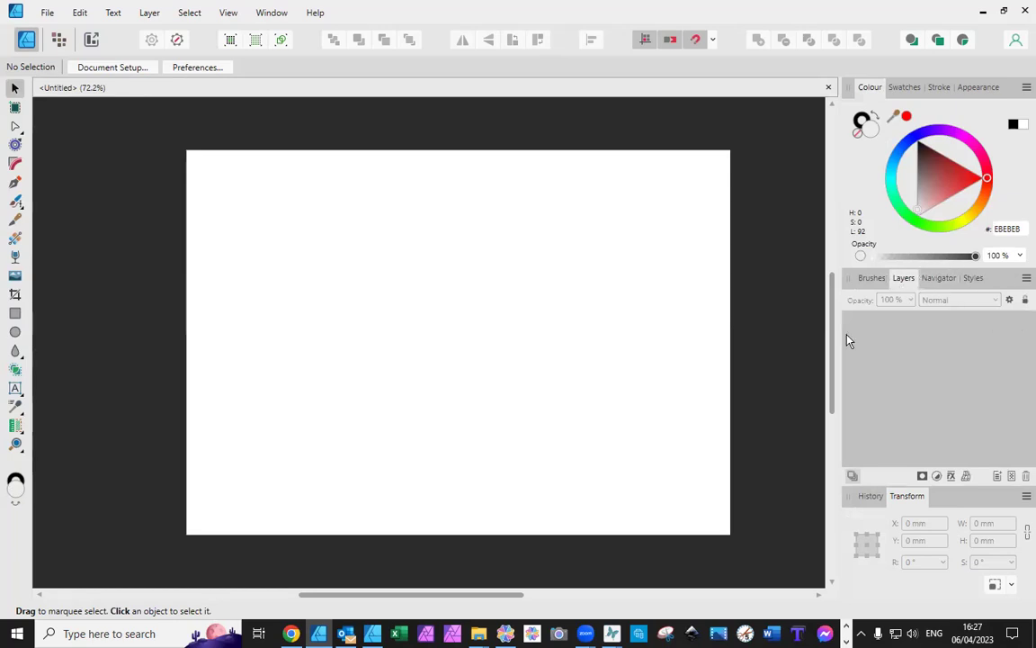
Open the Assets panel as a floating panel, collapse it to its header and position it.
{"action": "left_click", "coordinate": [267, 17]}
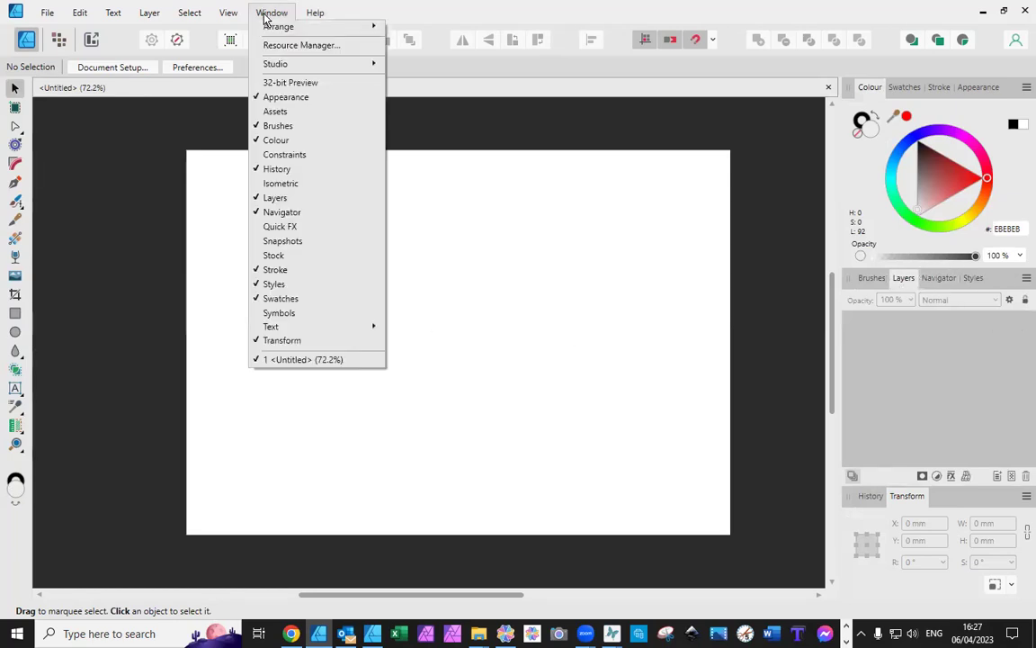
{"action": "left_click", "coordinate": [264, 112]}
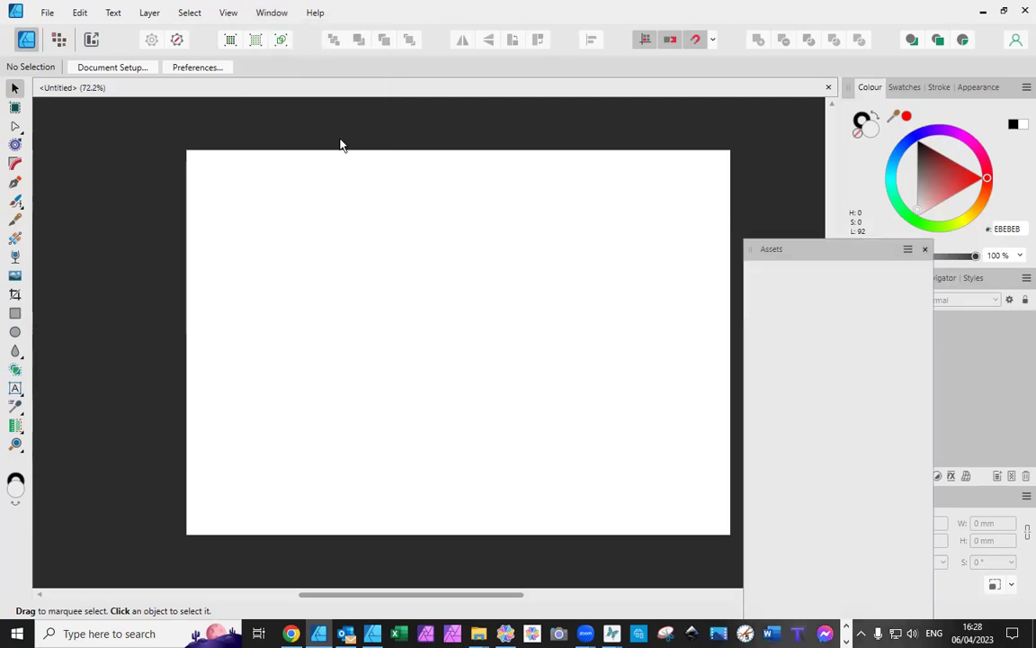
{"action": "double_click", "coordinate": [809, 253]}
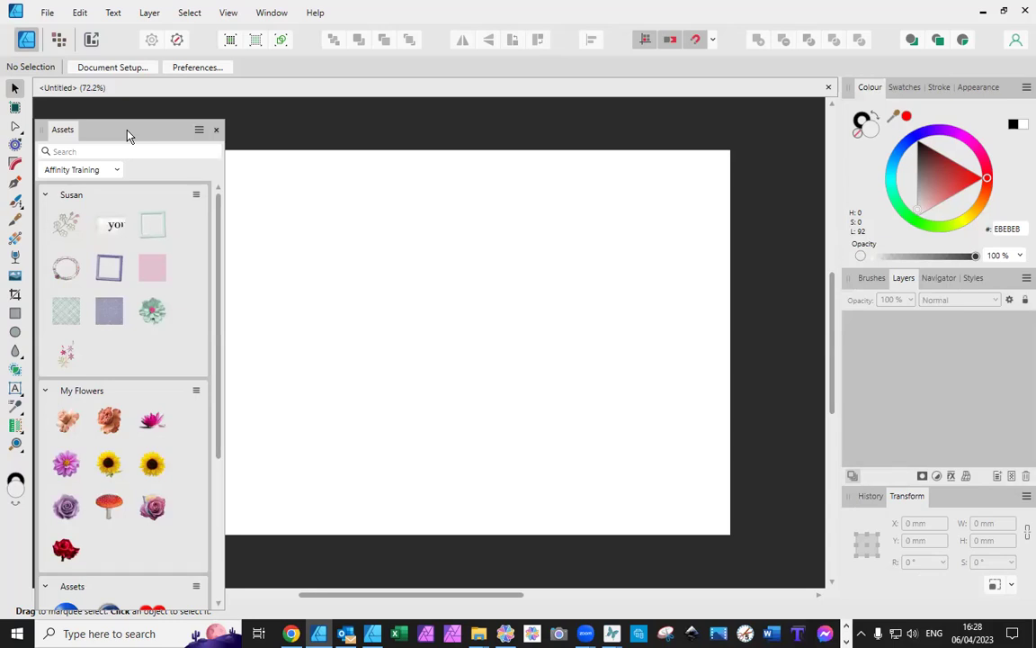
{"action": "left_click_drag", "start_coordinate": [127, 135], "coordinate": [126, 89]}
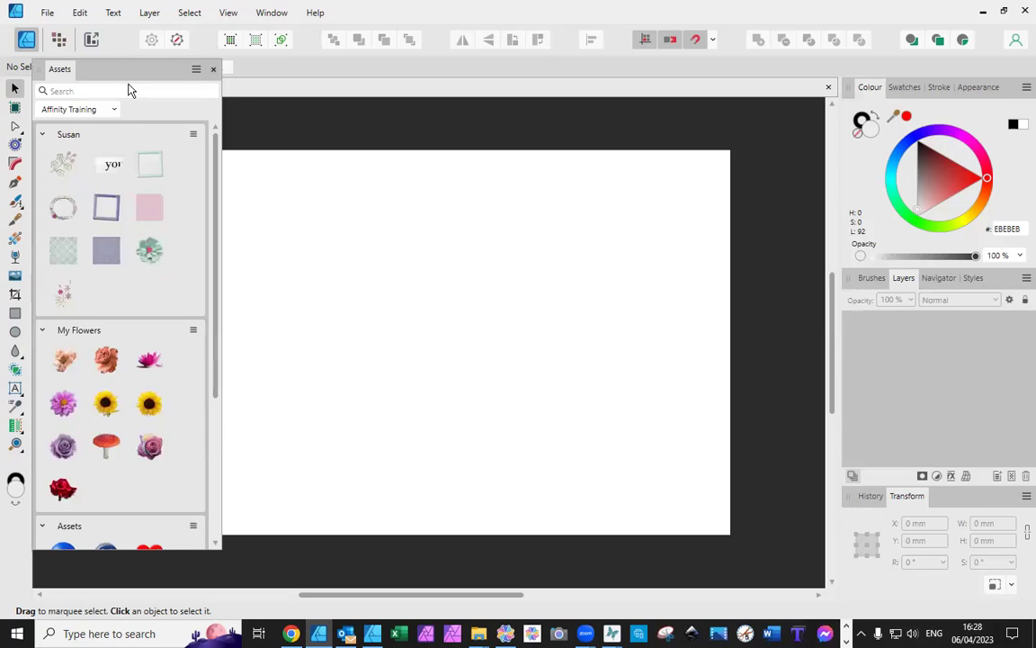
{"action": "mouse_move", "coordinate": [128, 90]}
{"action": "left_mouse_down"}
{"action": "mouse_move", "coordinate": [131, 117]}
{"action": "mouse_move", "coordinate": [127, 90]}
{"action": "left_mouse_up"}
{"action": "double_click", "coordinate": [126, 106]}
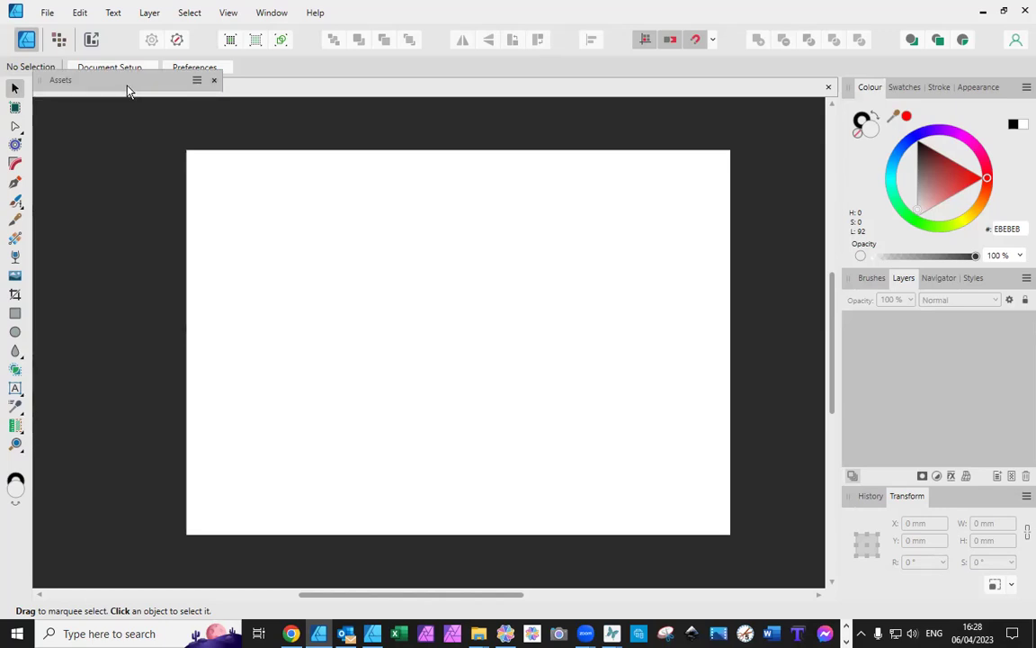
{"action": "left_click_drag", "start_coordinate": [126, 90], "coordinate": [135, 118]}
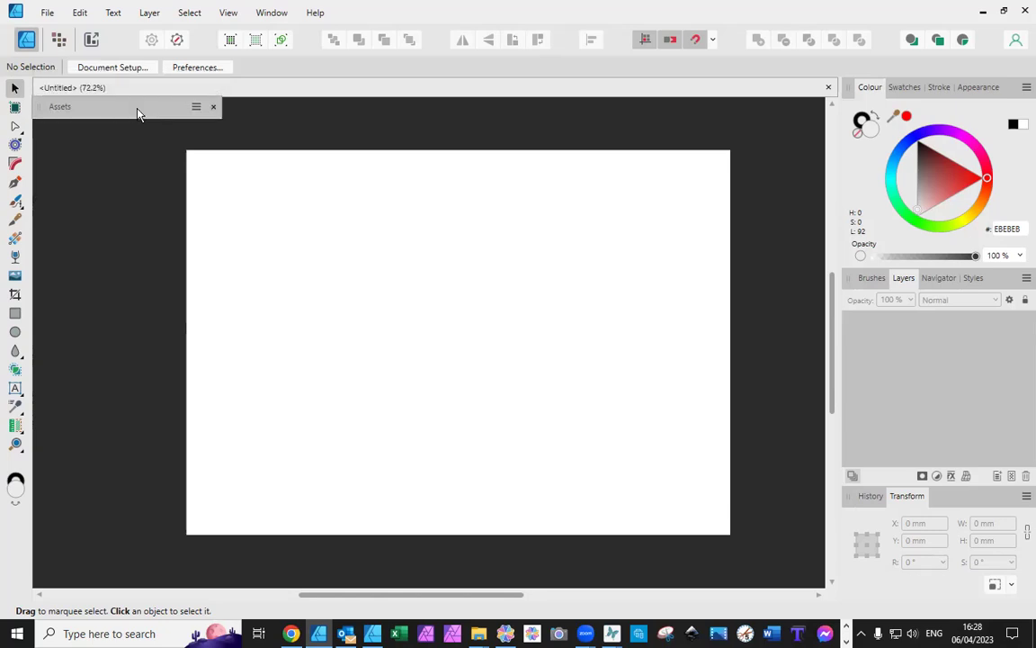
Switch on Embed in current document from the Assets panel's options menu.
{"action": "left_click", "coordinate": [197, 107]}
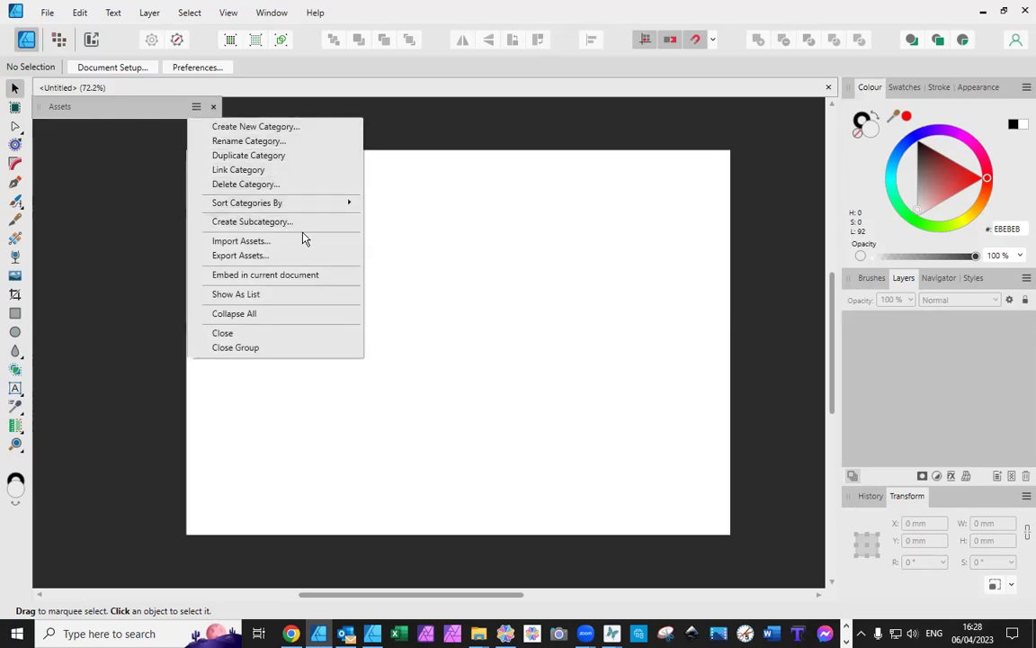
{"action": "left_click", "coordinate": [293, 279]}
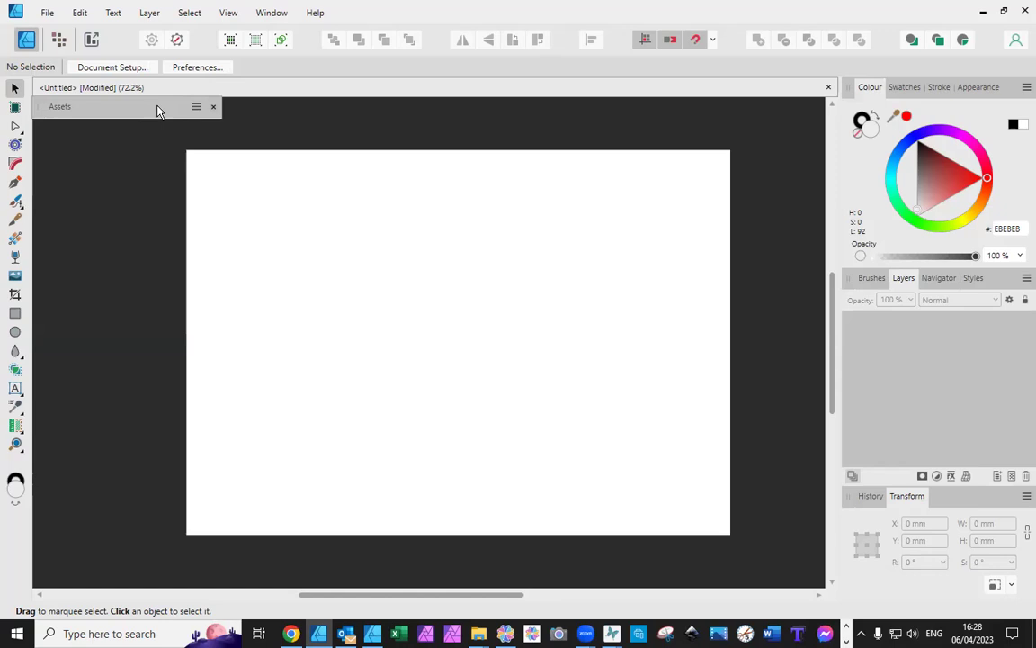
{"action": "left_click_drag", "start_coordinate": [157, 110], "coordinate": [162, 107]}
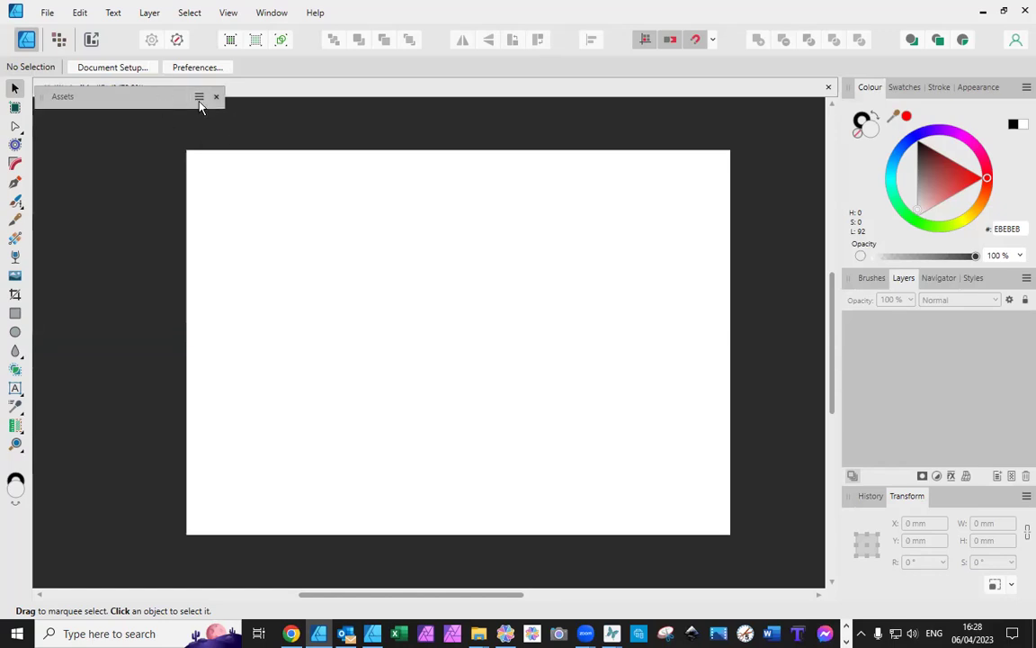
{"action": "left_click", "coordinate": [199, 97]}
{"action": "left_click", "coordinate": [229, 266]}
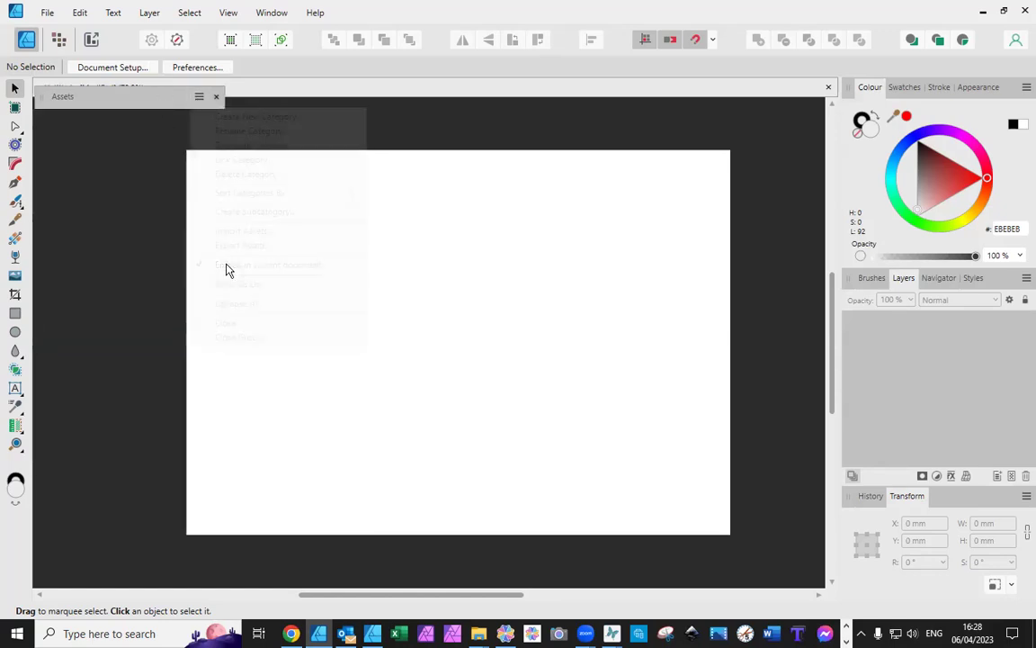
{"action": "left_click", "coordinate": [200, 97]}
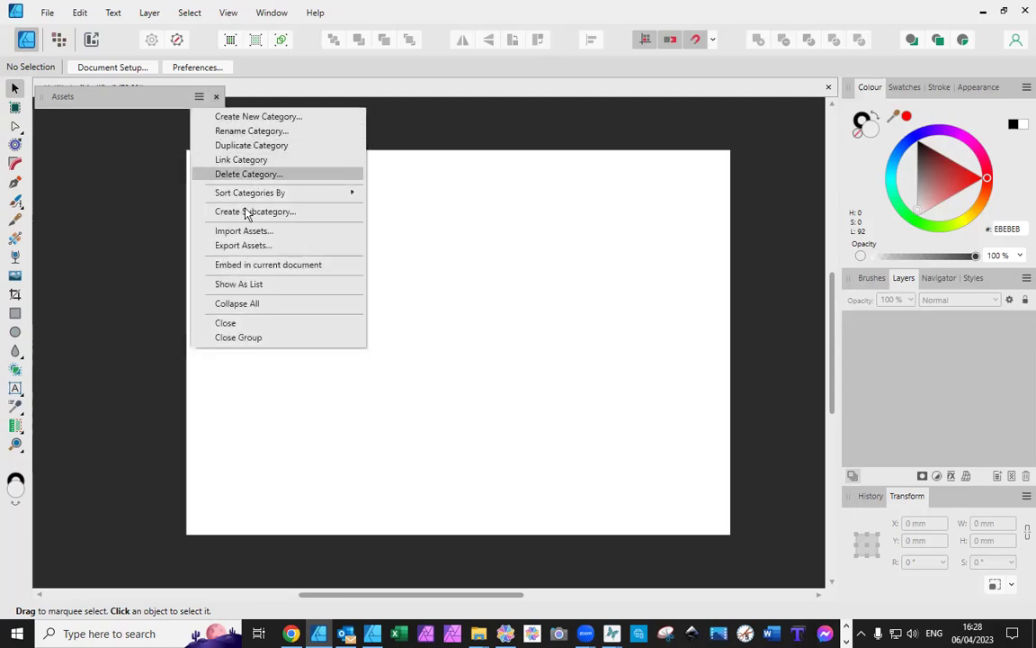
{"action": "left_click", "coordinate": [285, 267]}
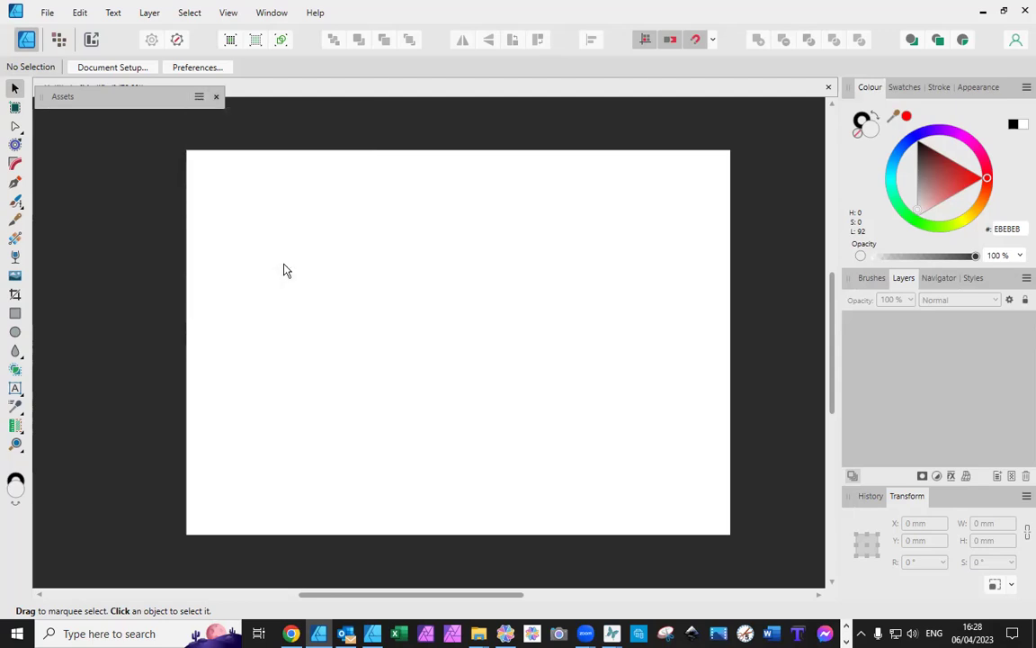
{"action": "left_click", "coordinate": [199, 97]}
{"action": "left_click", "coordinate": [202, 266]}
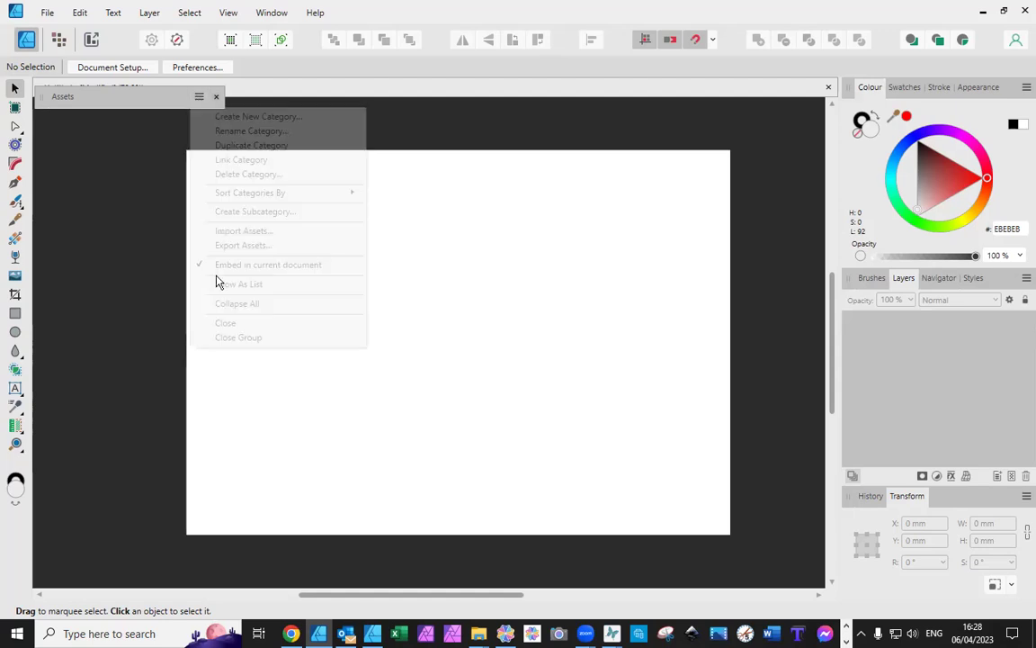
{"action": "left_click", "coordinate": [199, 97]}
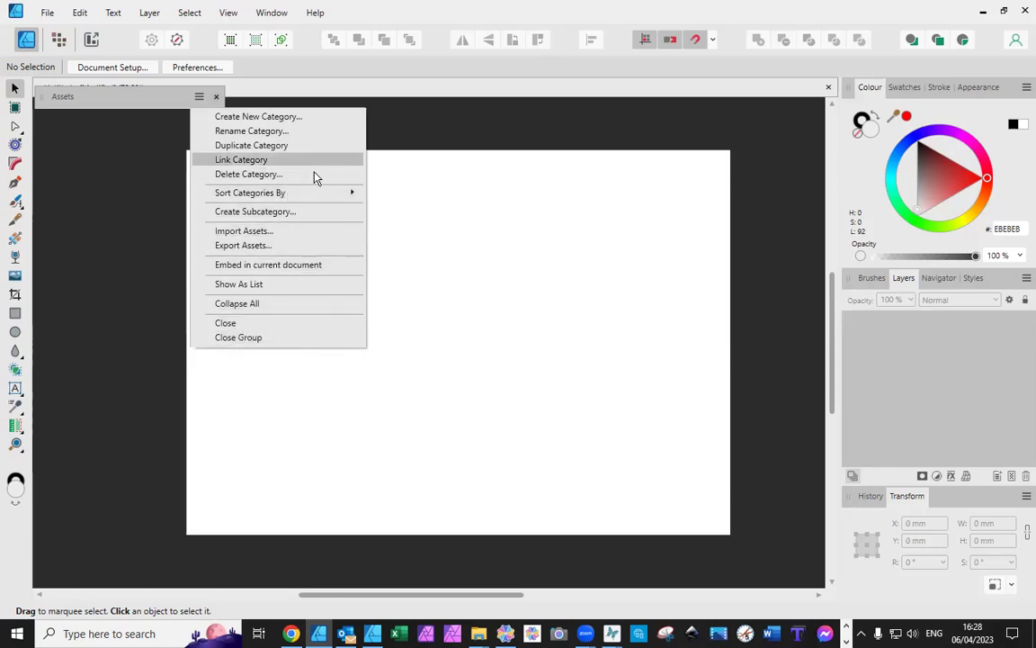
{"action": "mouse_move", "coordinate": [309, 195]}
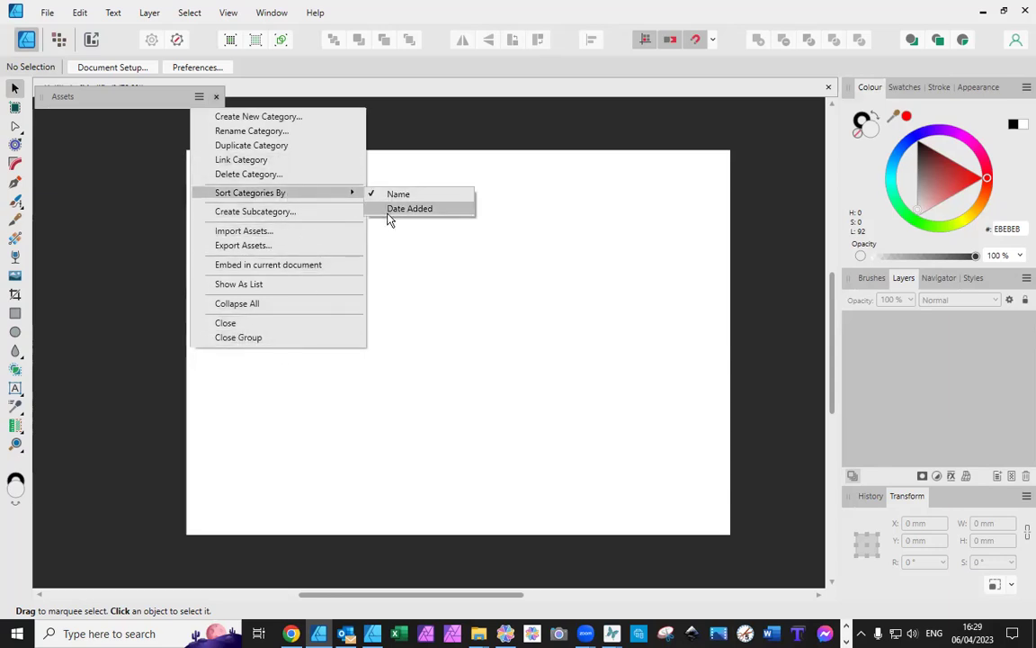
{"action": "left_click", "coordinate": [96, 113]}
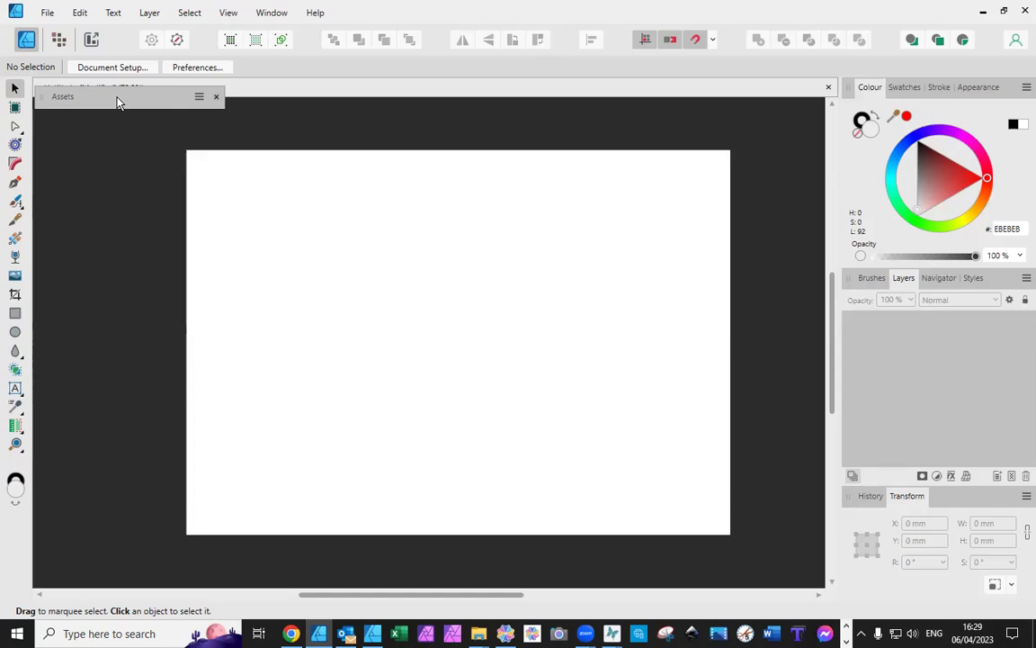
Dock the Assets panel on the left so the Affinity Training categories, including My Flowers, show.
{"action": "left_click_drag", "start_coordinate": [117, 103], "coordinate": [50, 142]}
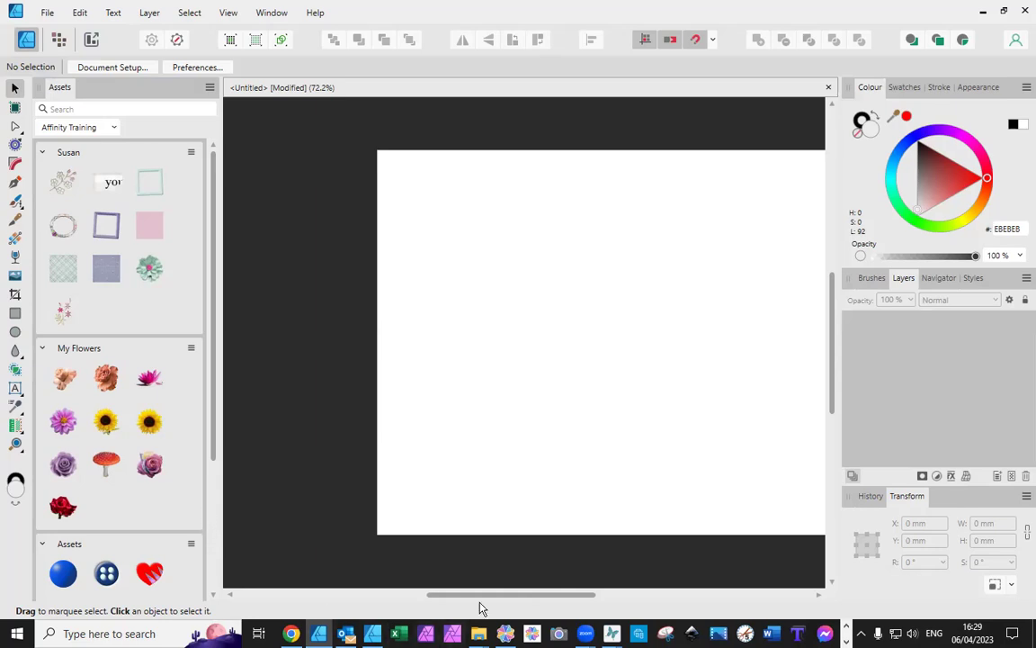
{"action": "left_click_drag", "start_coordinate": [479, 602], "coordinate": [513, 610]}
{"action": "mouse_move", "coordinate": [504, 610]}
{"action": "left_mouse_down"}
{"action": "mouse_move", "coordinate": [490, 615]}
{"action": "mouse_move", "coordinate": [505, 613]}
{"action": "left_mouse_up"}
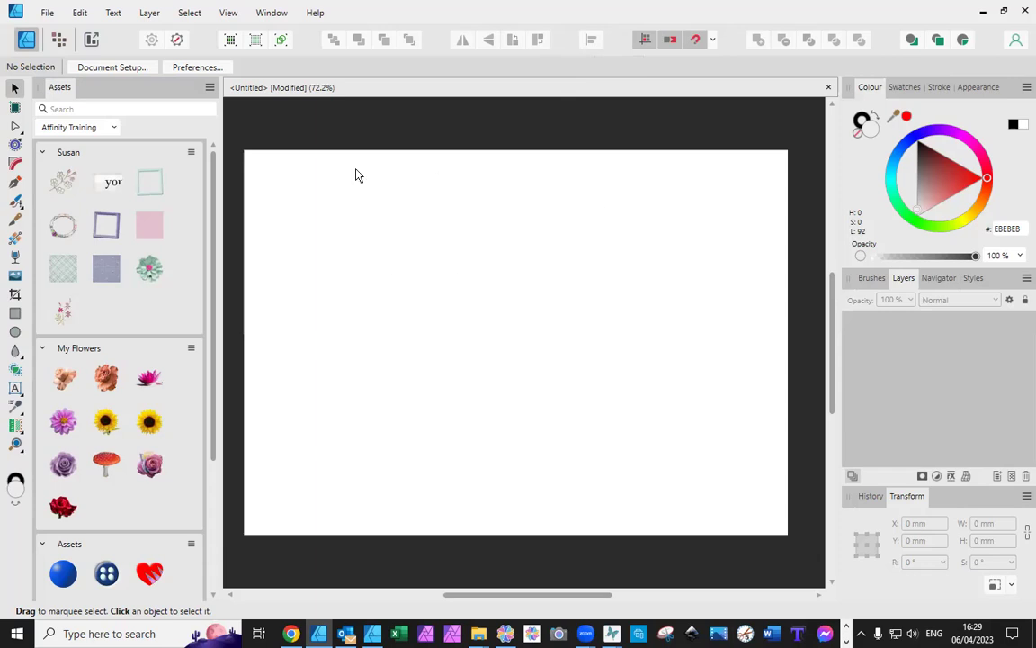
Resize the plaid paper image to 167.5 mm square and move it toward the page centre.
{"action": "left_click_drag", "start_coordinate": [57, 225], "coordinate": [352, 271]}
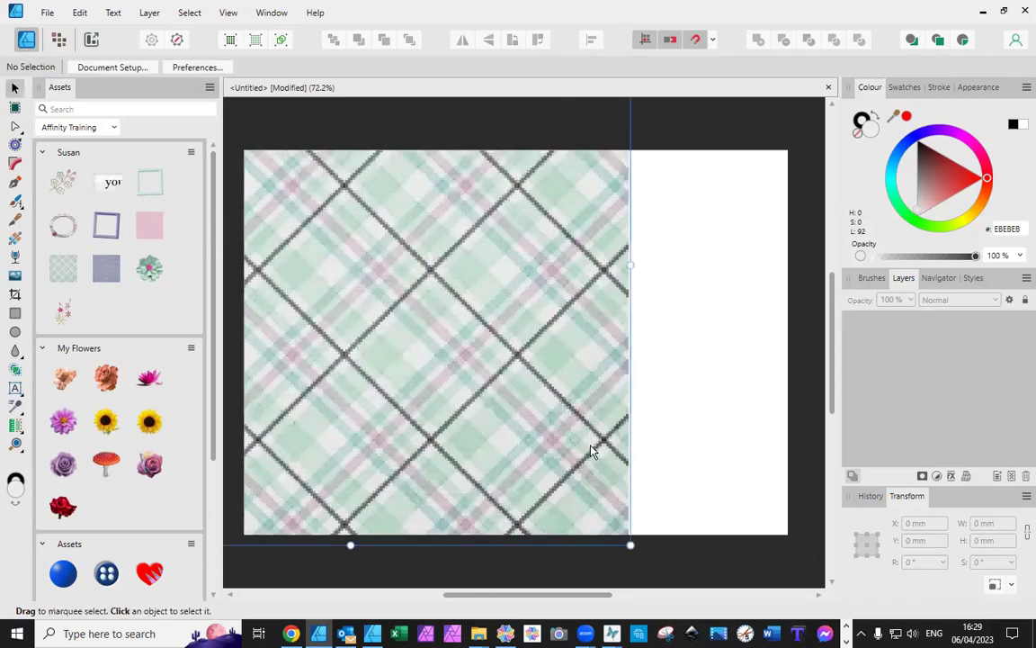
{"action": "left_click", "coordinate": [630, 544]}
{"action": "left_click_drag", "start_coordinate": [630, 545], "coordinate": [453, 382]}
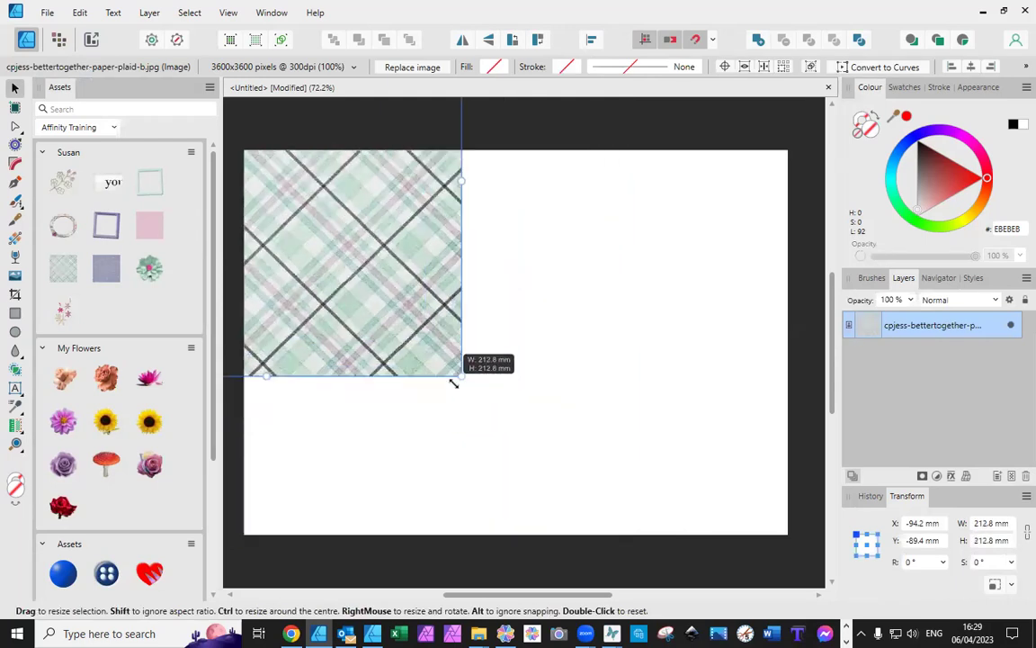
{"action": "left_click_drag", "start_coordinate": [347, 284], "coordinate": [513, 426]}
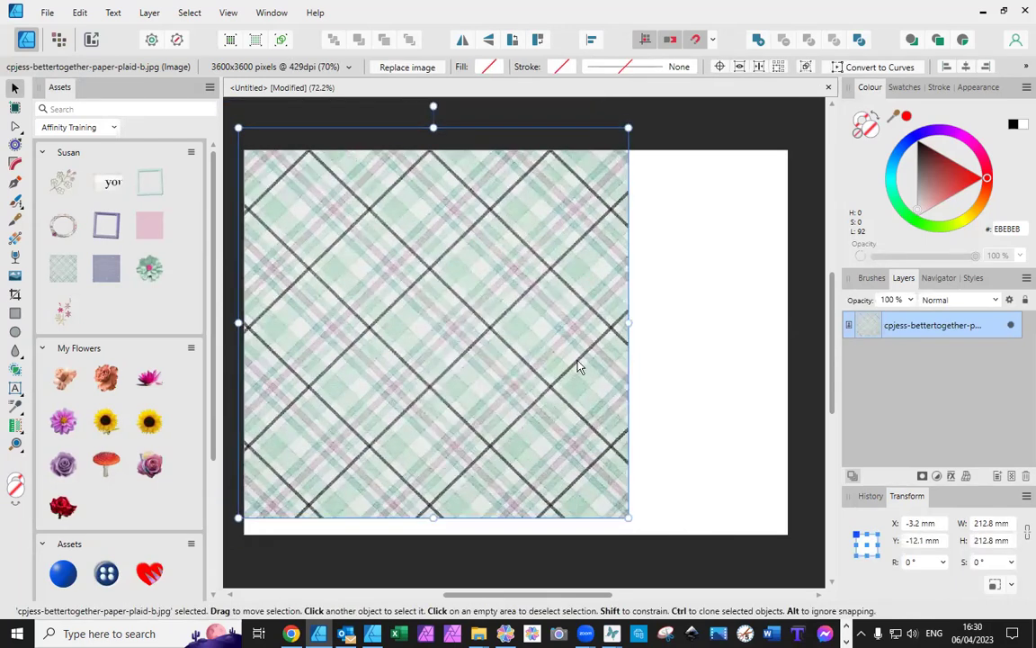
{"action": "left_click_drag", "start_coordinate": [578, 366], "coordinate": [583, 365]}
{"action": "left_click_drag", "start_coordinate": [633, 126], "coordinate": [551, 209]}
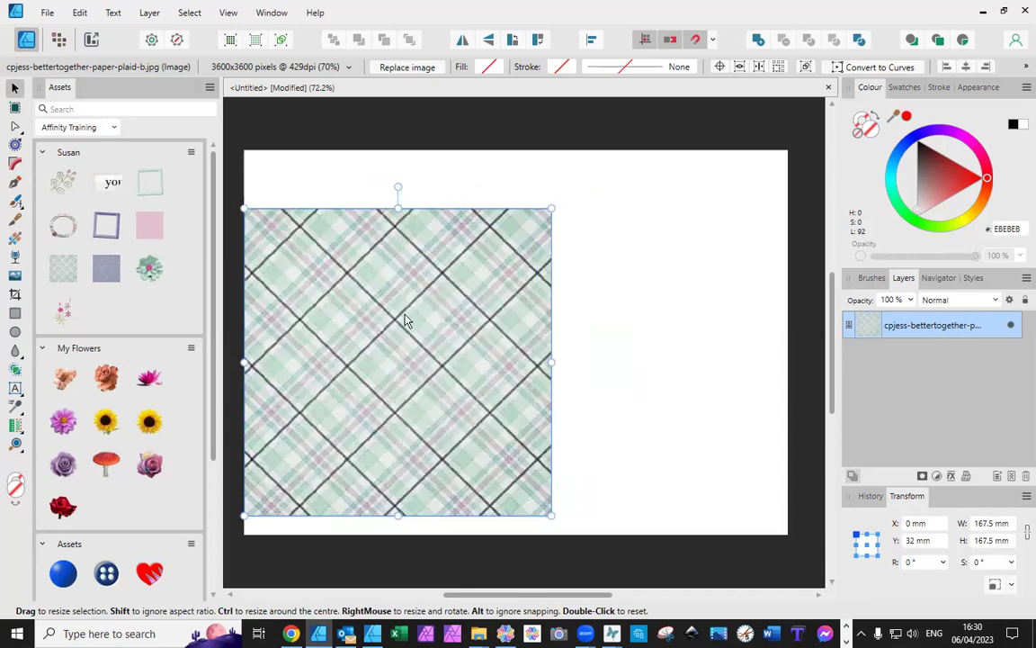
{"action": "left_click_drag", "start_coordinate": [405, 321], "coordinate": [468, 306]}
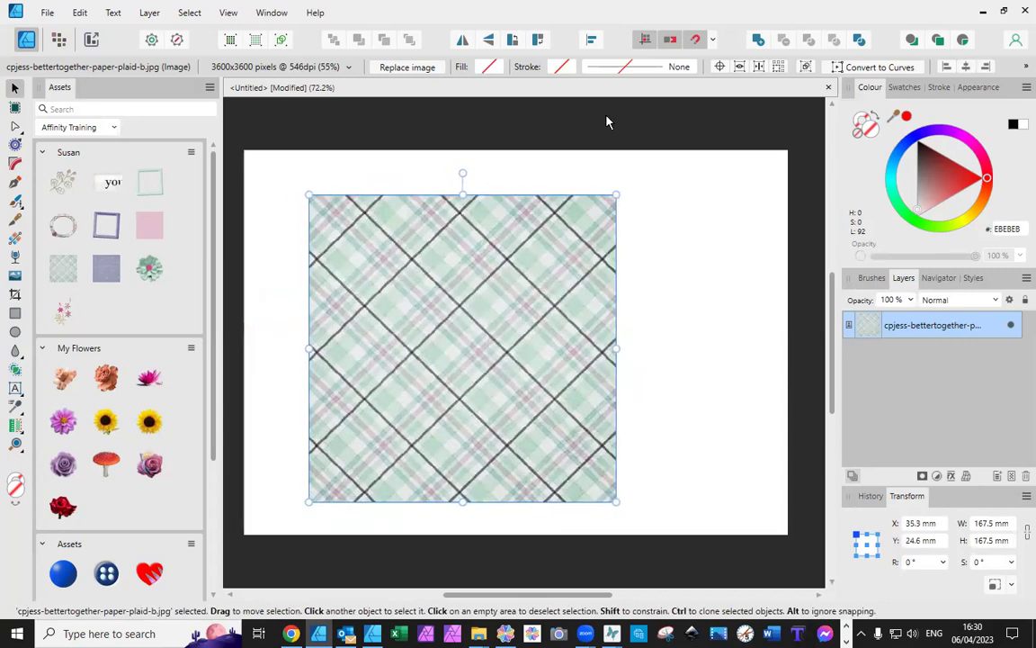
Centre the plaid image horizontally with Align Centre, then deselect it.
{"action": "left_click", "coordinate": [587, 41]}
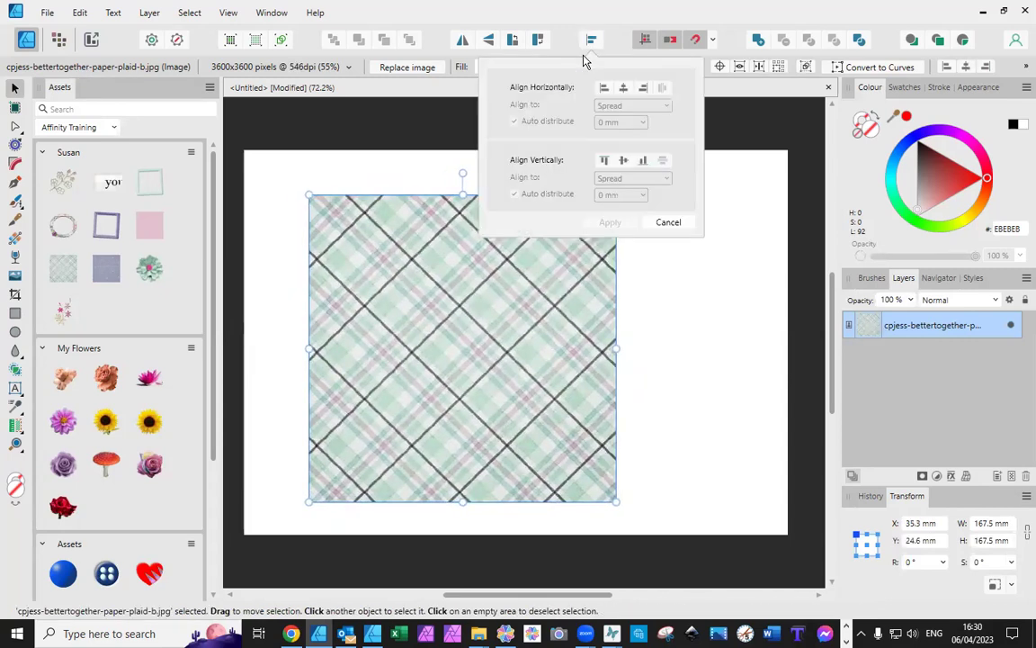
{"action": "left_click", "coordinate": [624, 88]}
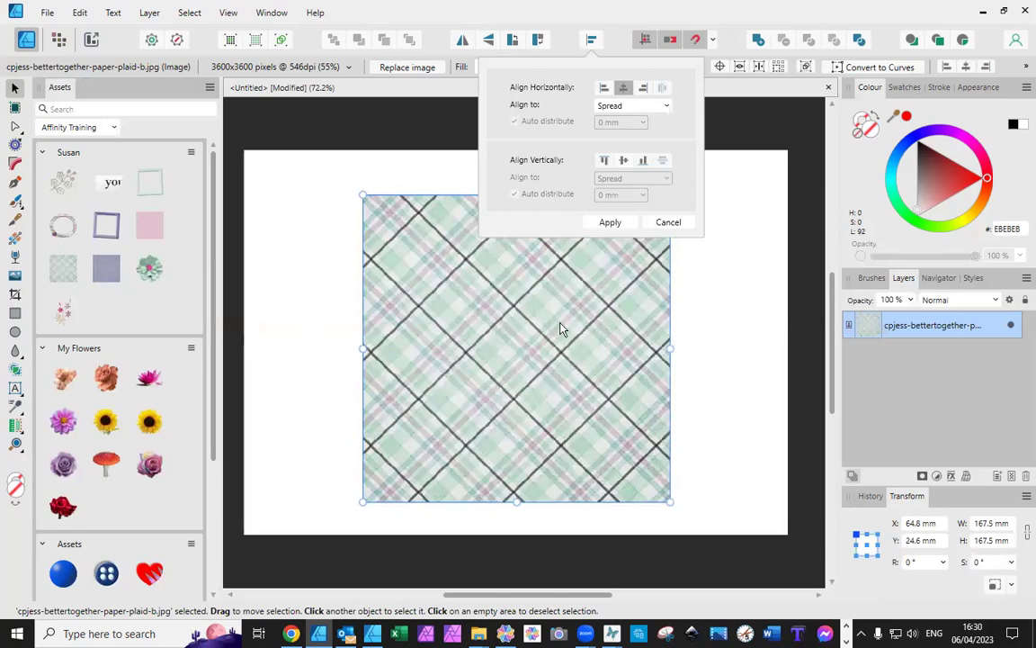
{"action": "left_click", "coordinate": [688, 274]}
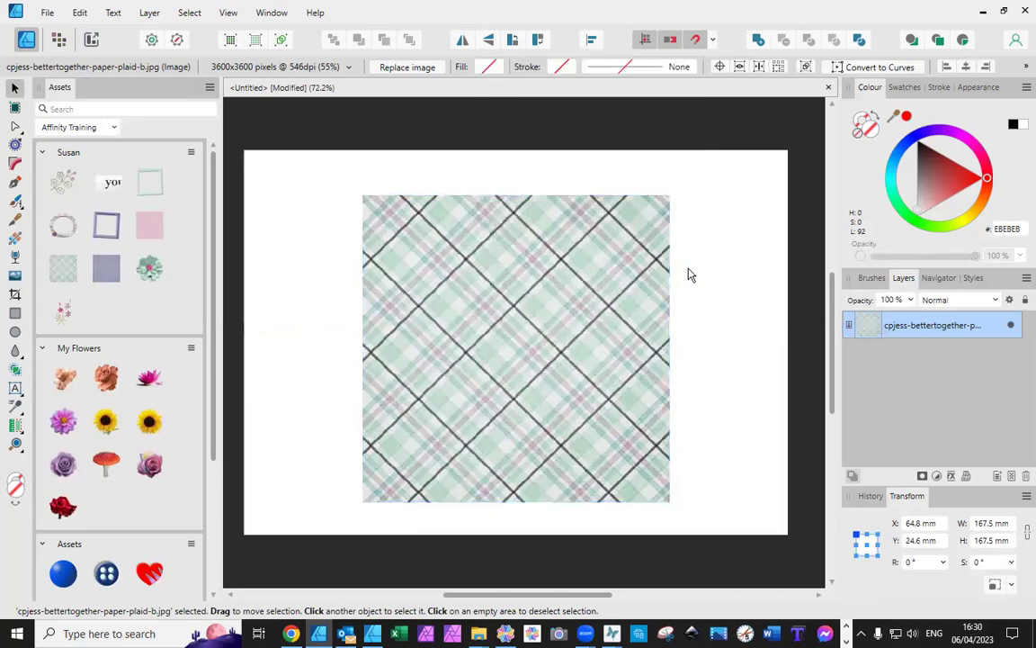
{"action": "left_click", "coordinate": [689, 275]}
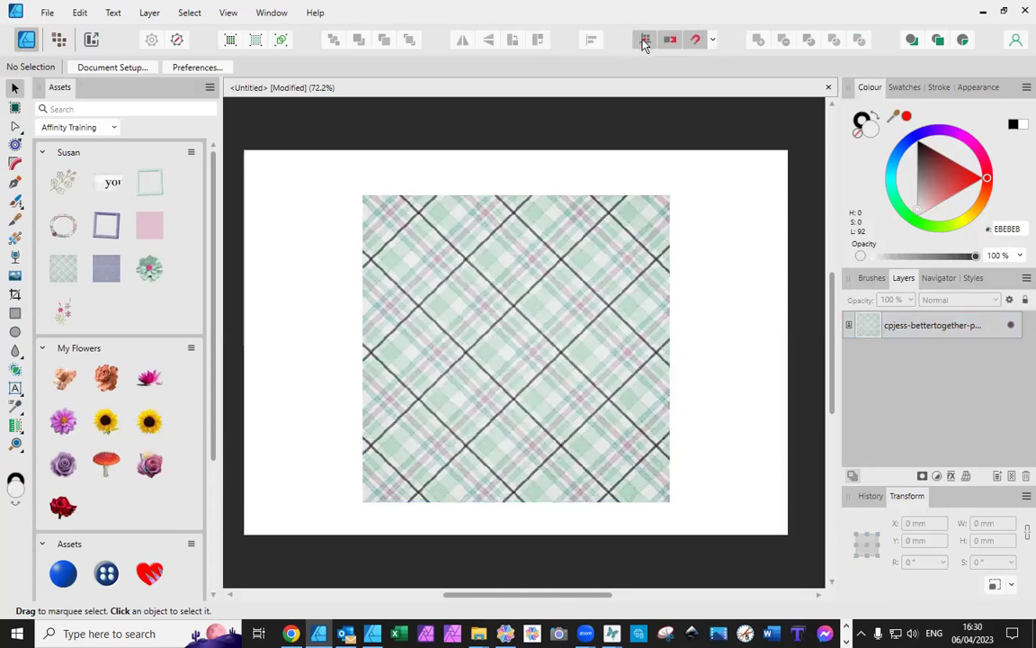
Enable snapping and snap the plaid image to the page's vertical centre at X 64.8 mm, Y 21.3 mm.
{"action": "left_click", "coordinate": [696, 40]}
{"action": "mouse_move", "coordinate": [540, 282]}
{"action": "left_mouse_down"}
{"action": "mouse_move", "coordinate": [513, 268]}
{"action": "mouse_move", "coordinate": [542, 270]}
{"action": "left_mouse_up"}
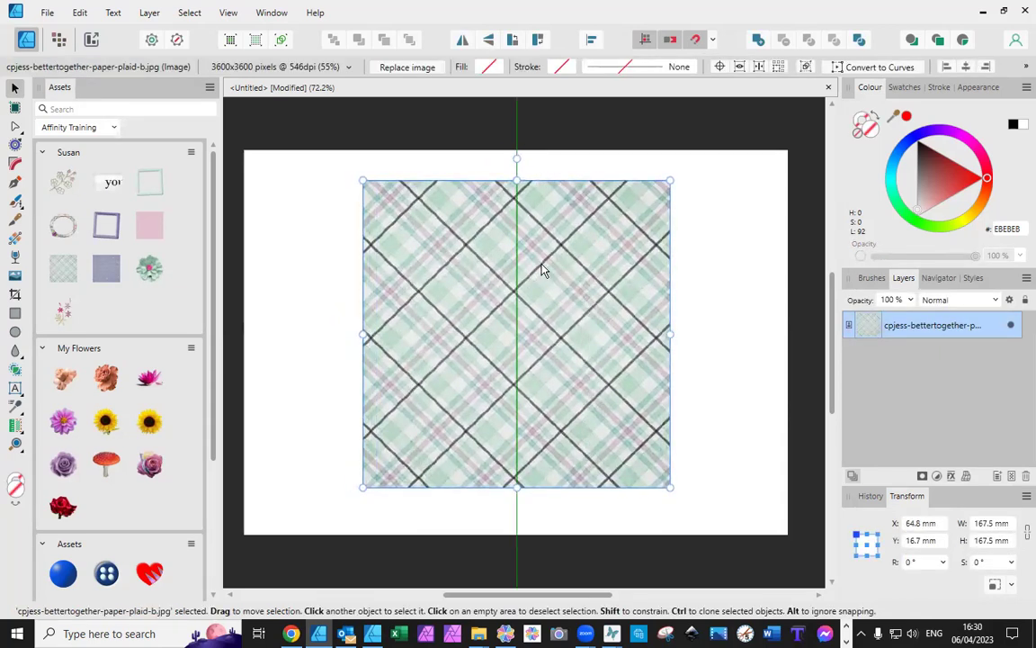
{"action": "left_click_drag", "start_coordinate": [543, 269], "coordinate": [540, 280]}
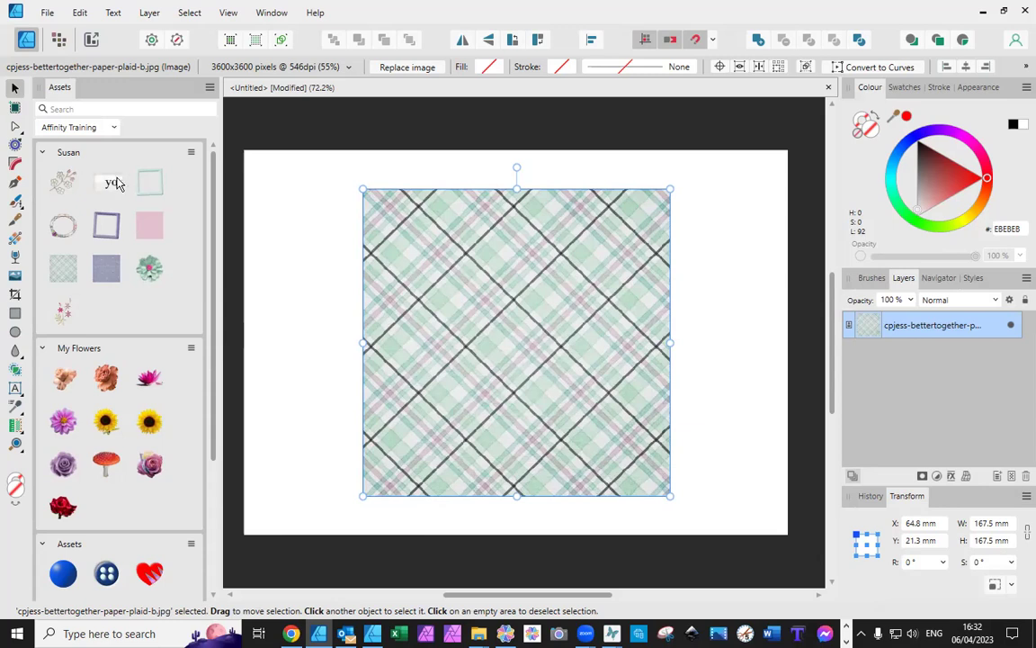
Drag the flower spray from the Susan assets onto the plaid paper's lower left.
{"action": "left_click_drag", "start_coordinate": [60, 177], "coordinate": [438, 420]}
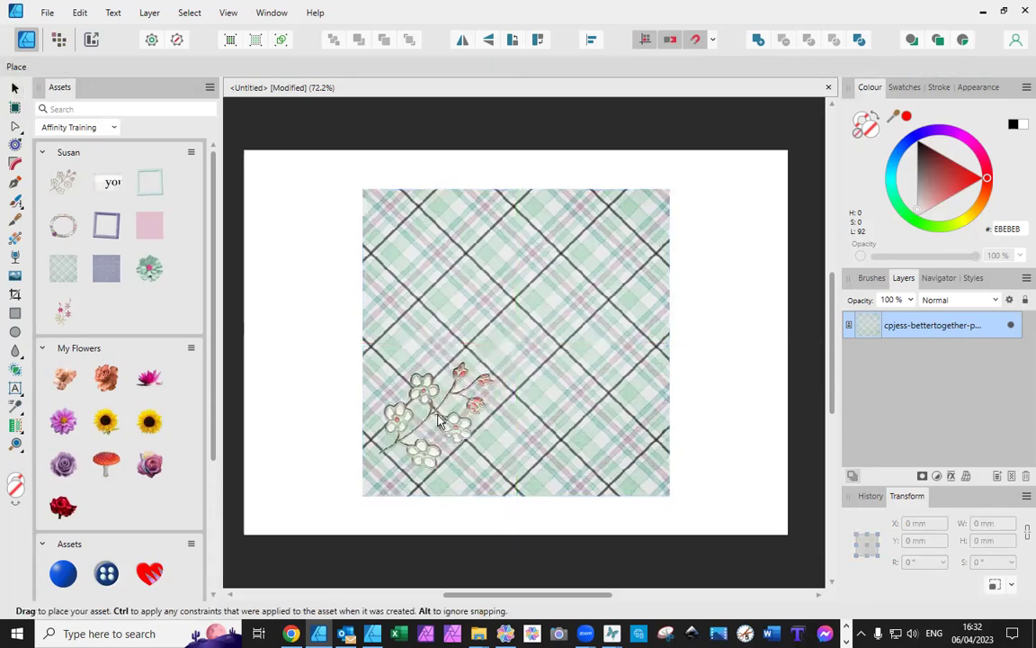
{"action": "left_click", "coordinate": [728, 430]}
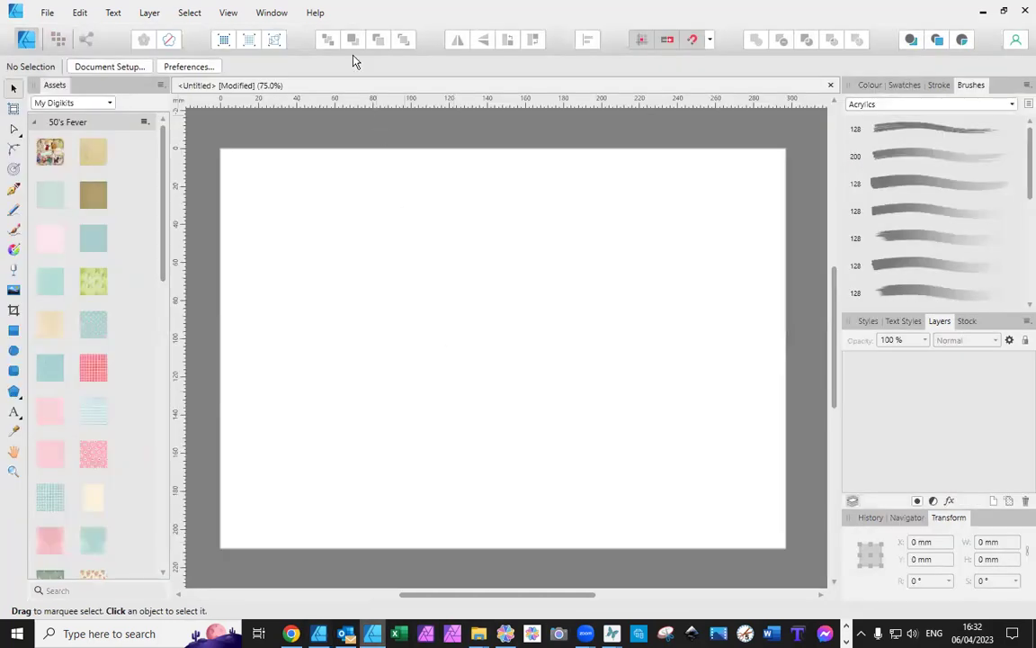
{"action": "left_click", "coordinate": [228, 15]}
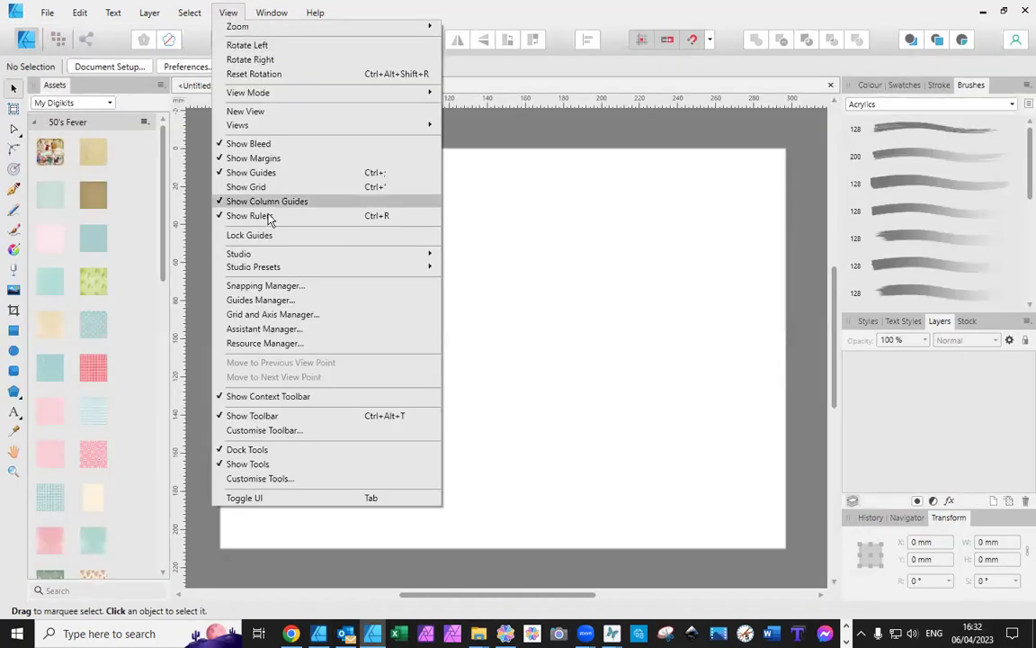
{"action": "mouse_move", "coordinate": [260, 256]}
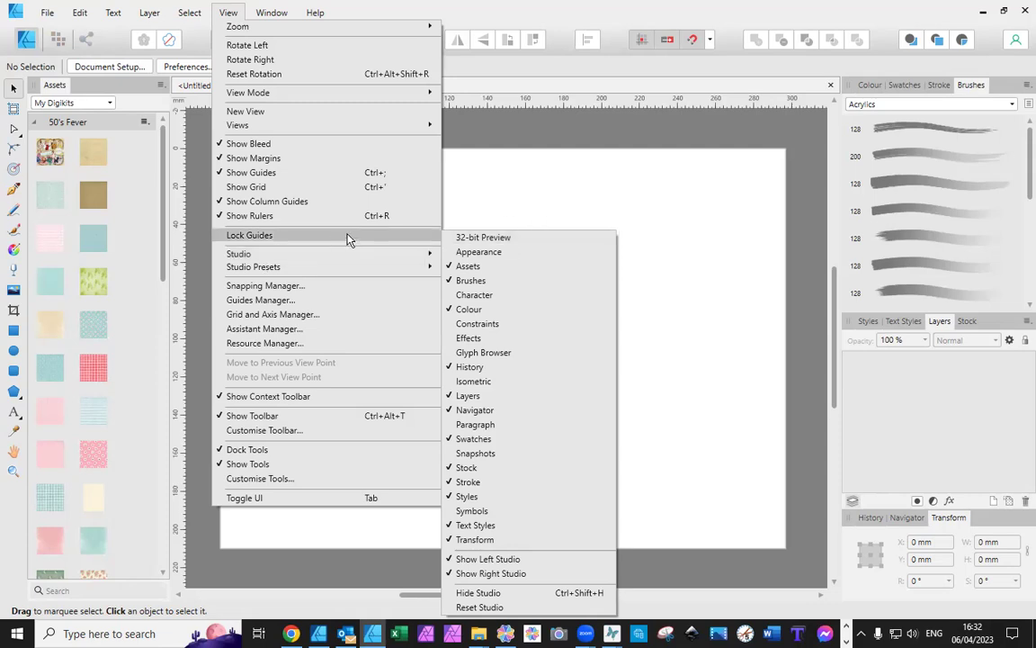
{"action": "mouse_move", "coordinate": [393, 255]}
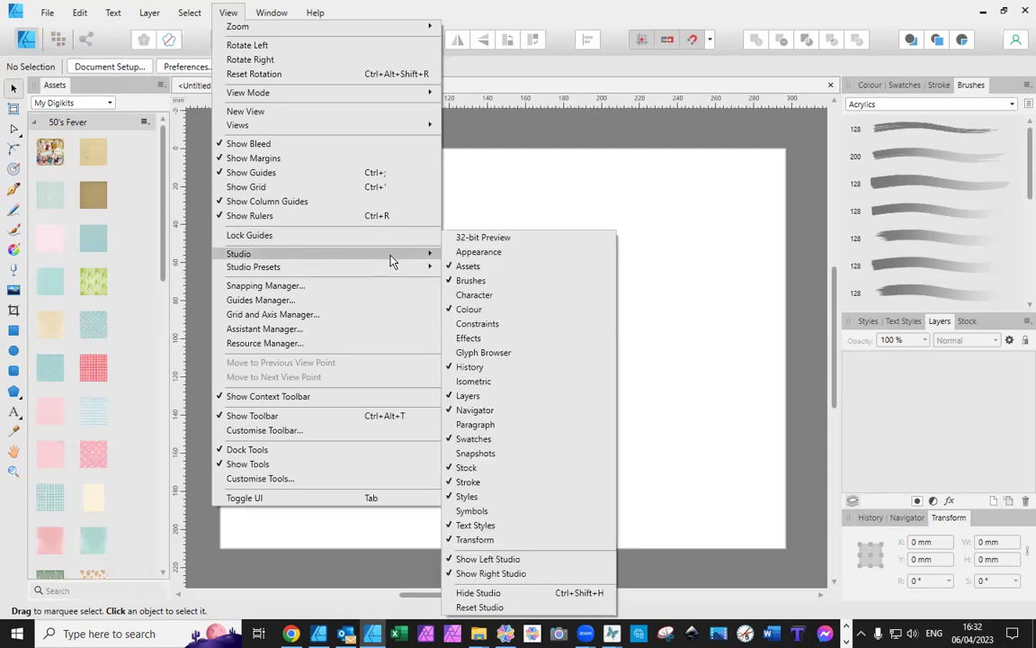
{"action": "left_click", "coordinate": [490, 559]}
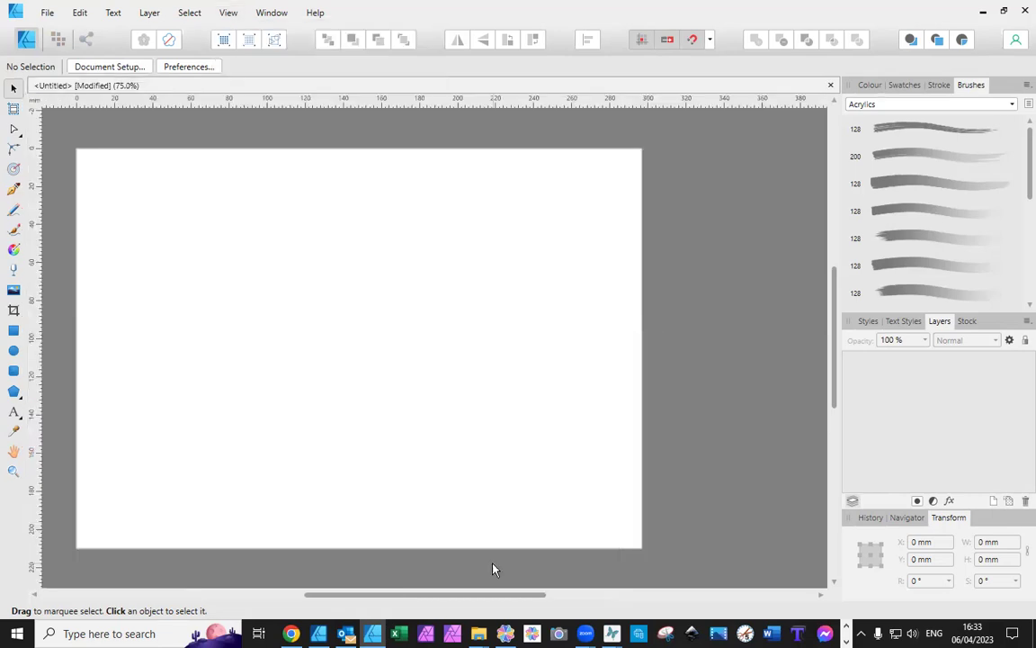
{"action": "left_click", "coordinate": [237, 20]}
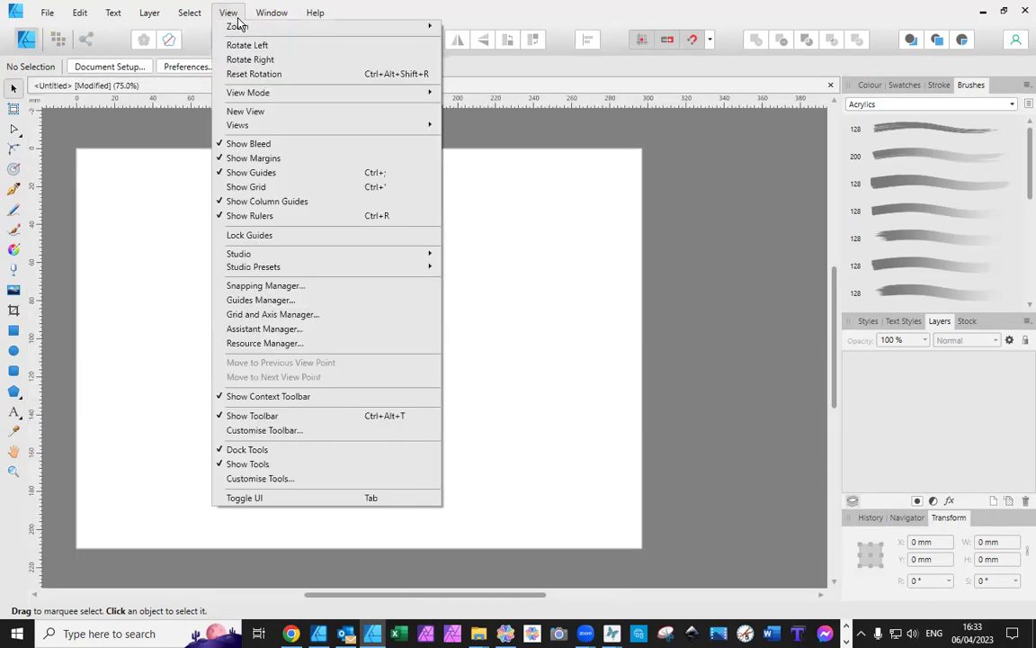
{"action": "mouse_move", "coordinate": [285, 254]}
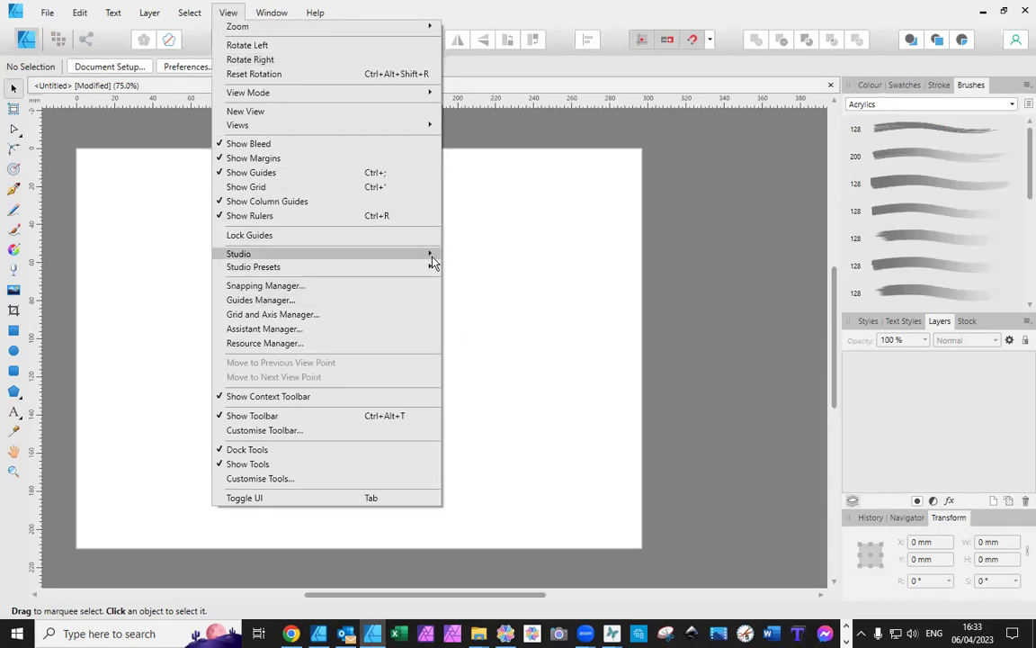
{"action": "mouse_move", "coordinate": [433, 259]}
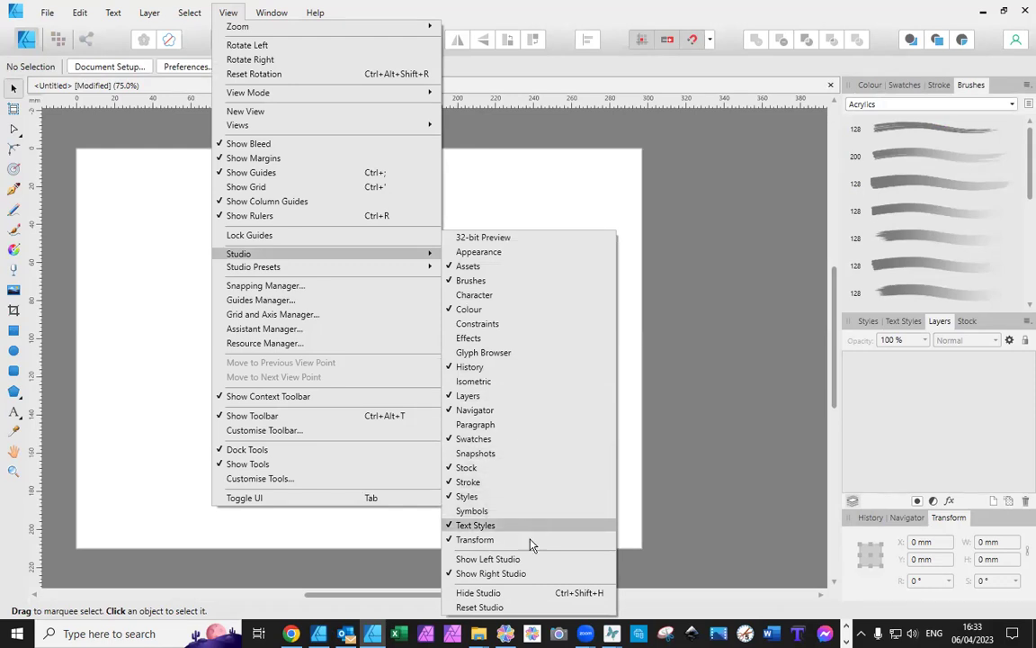
{"action": "left_click", "coordinate": [567, 560]}
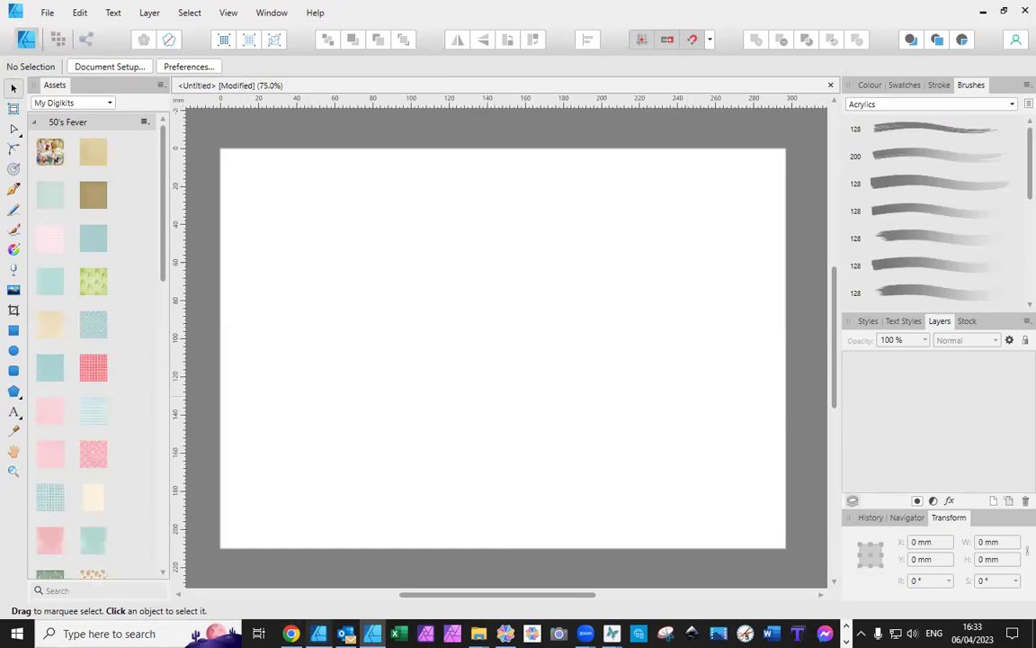
Bring the plaid-and-flower document back to front and look through the Window > Studio options.
{"action": "left_click", "coordinate": [318, 633]}
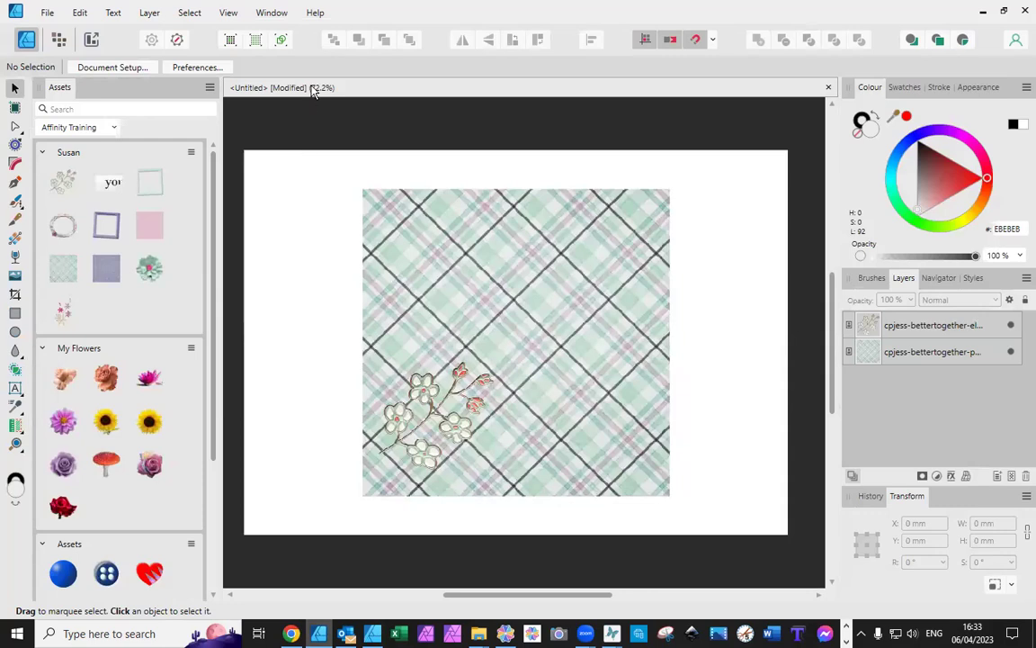
{"action": "left_click", "coordinate": [269, 20]}
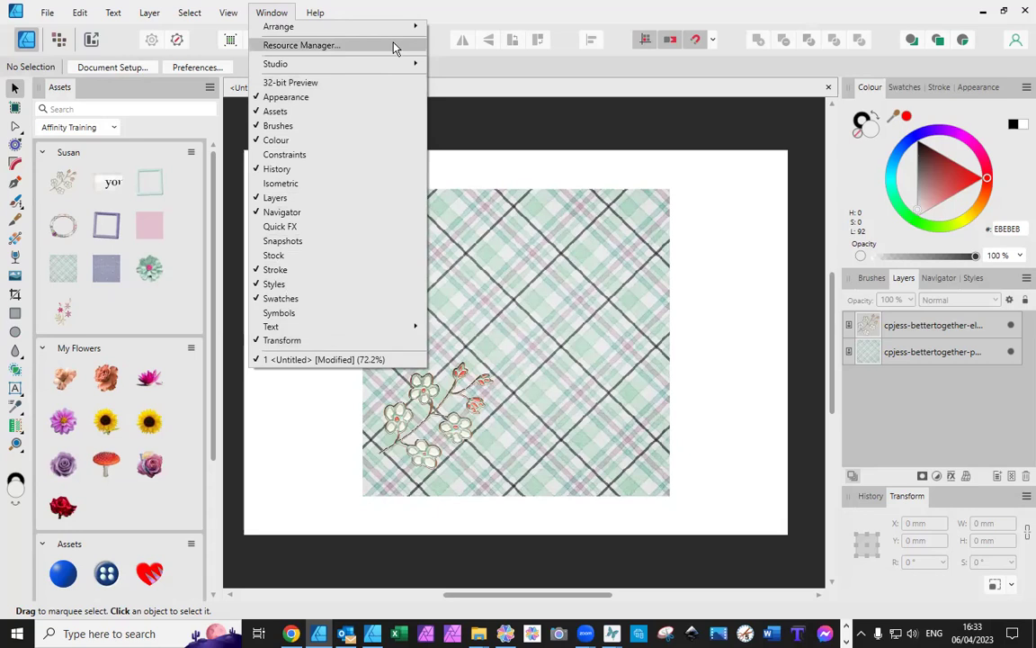
{"action": "mouse_move", "coordinate": [400, 64]}
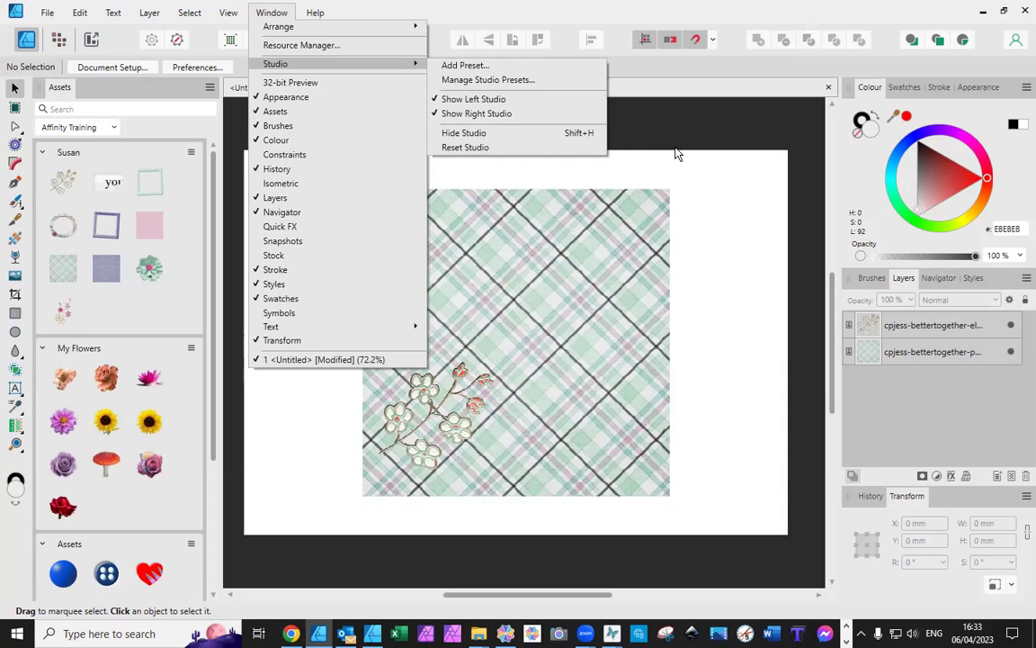
{"action": "left_click", "coordinate": [755, 281]}
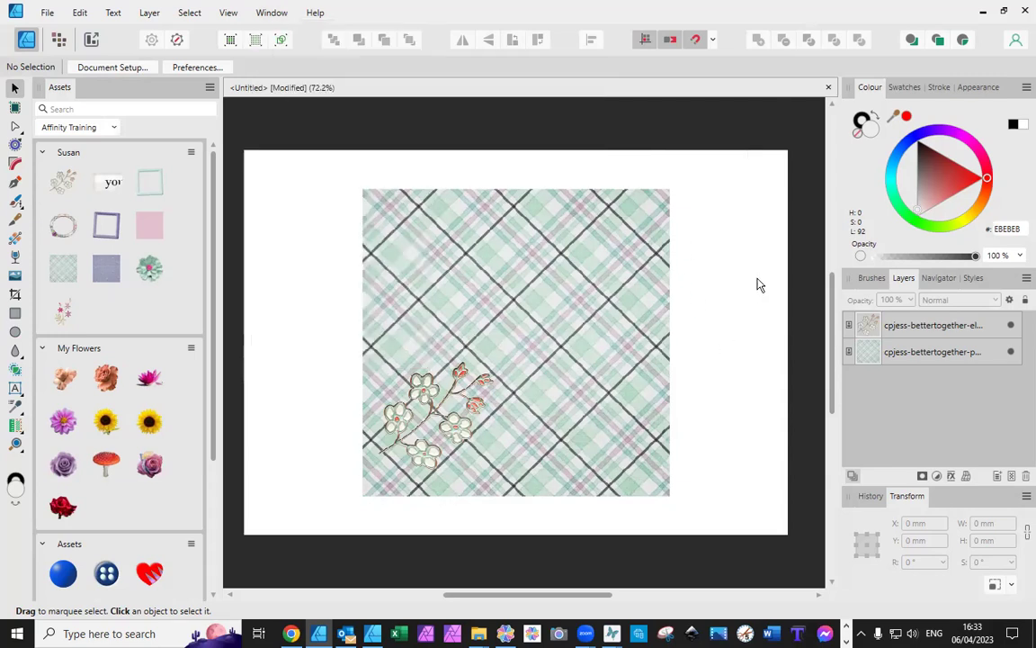